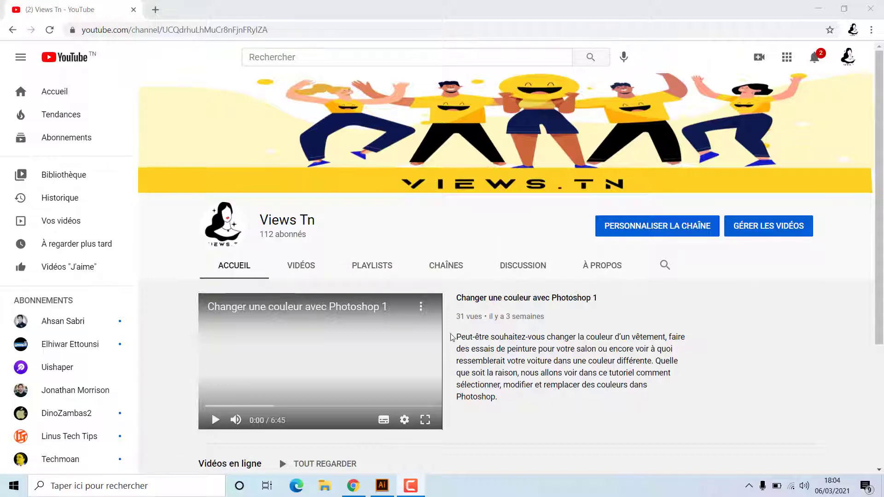
# Switch to Illustrator and reposition the floral image on the artboard.
pyautogui.click(382, 485)
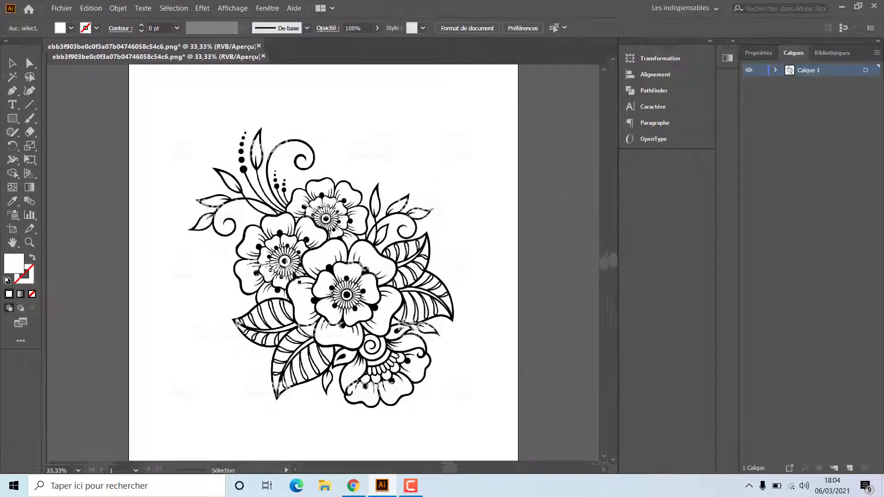
pyautogui.moveTo(359, 311); pyautogui.dragTo(331, 296)
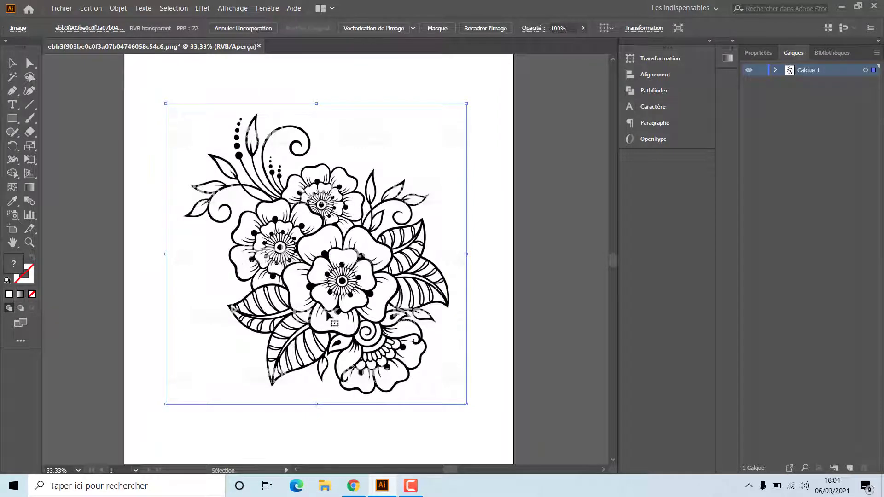
pyautogui.moveTo(333, 308); pyautogui.dragTo(572, 332)
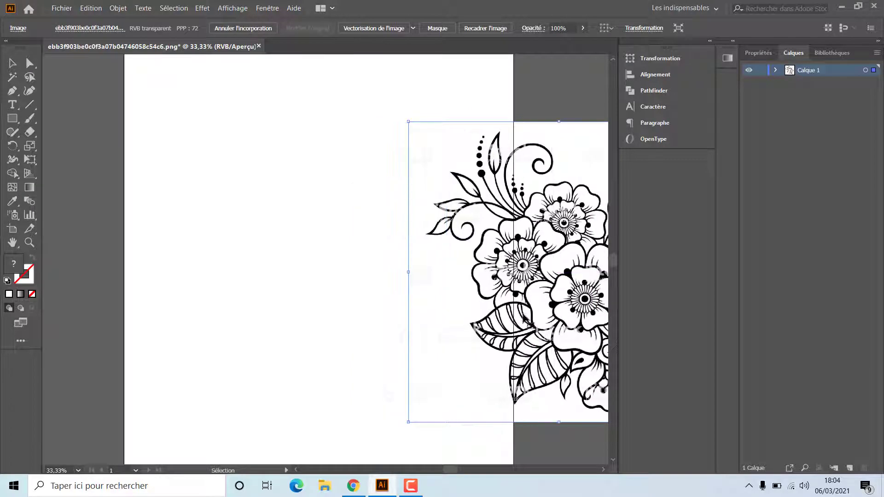
pyautogui.moveTo(436, 327); pyautogui.dragTo(291, 322)
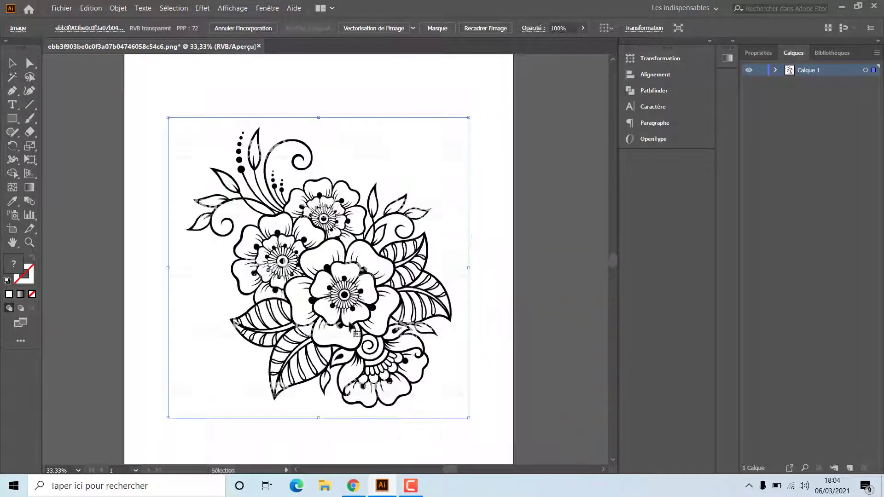
pyautogui.moveTo(354, 325); pyautogui.dragTo(331, 323)
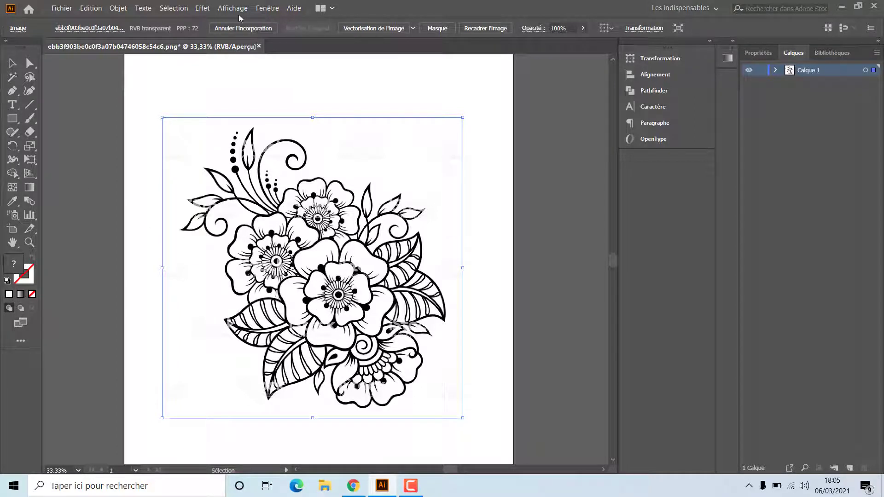
# Open the image tracing options (Vectorisation de l'image) for the floral image and choose the Noir et blanc mode.
pyautogui.click(266, 10)
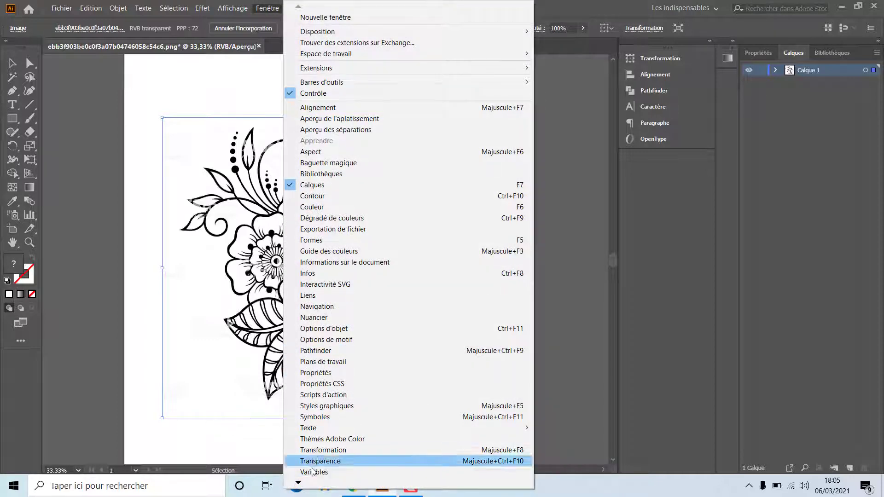
pyautogui.moveTo(298, 488)
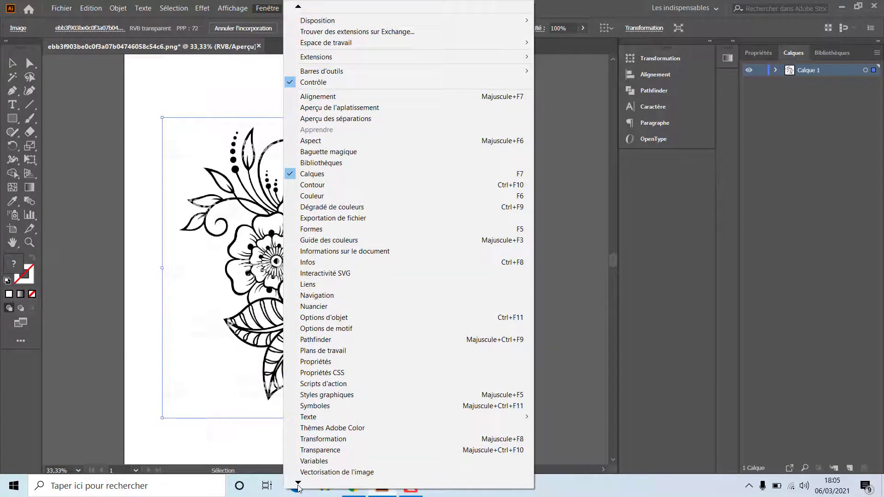
pyautogui.click(335, 472)
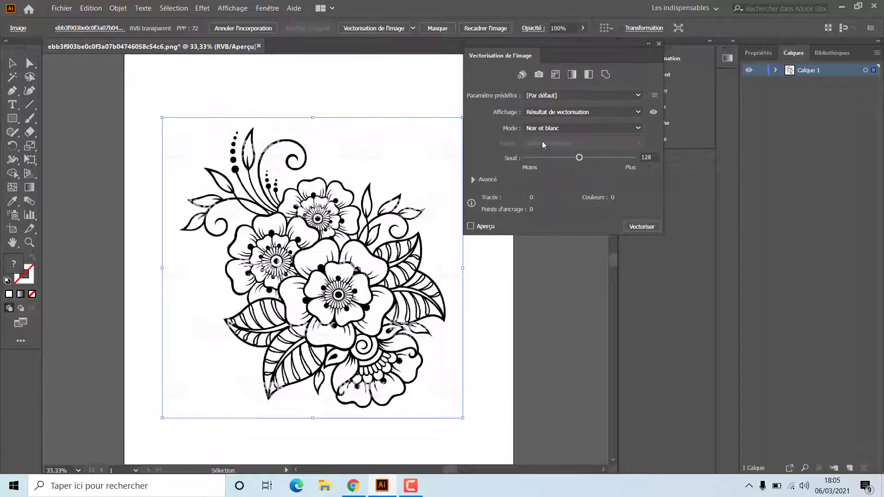
pyautogui.click(545, 130)
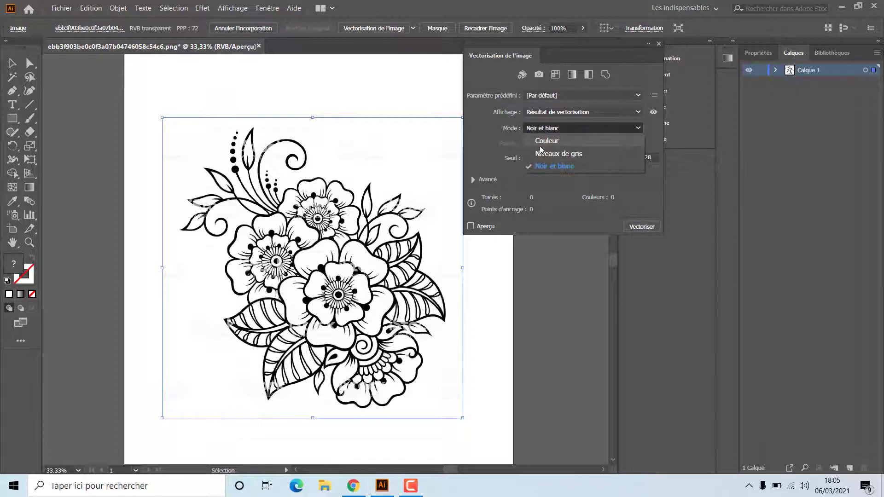
pyautogui.click(566, 167)
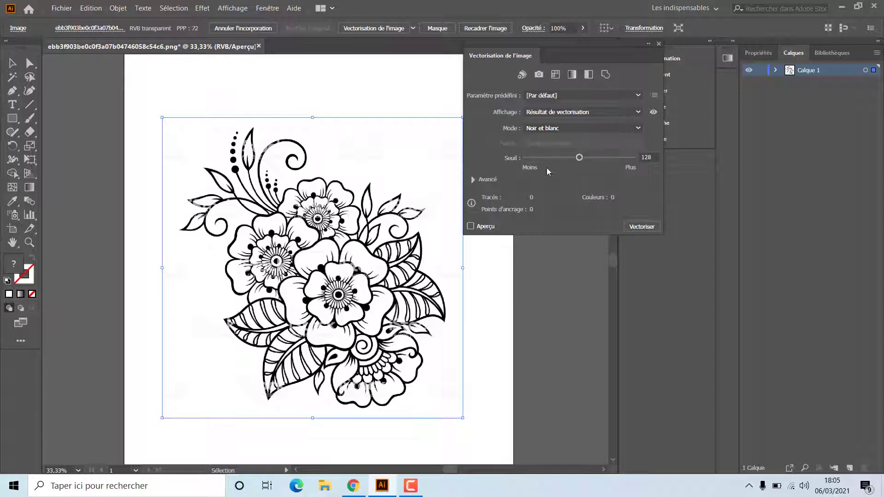
# Reveal the advanced tracing options and turn on the live preview of the trace.
pyautogui.click(472, 181)
pyautogui.moveTo(556, 46); pyautogui.dragTo(587, 99)
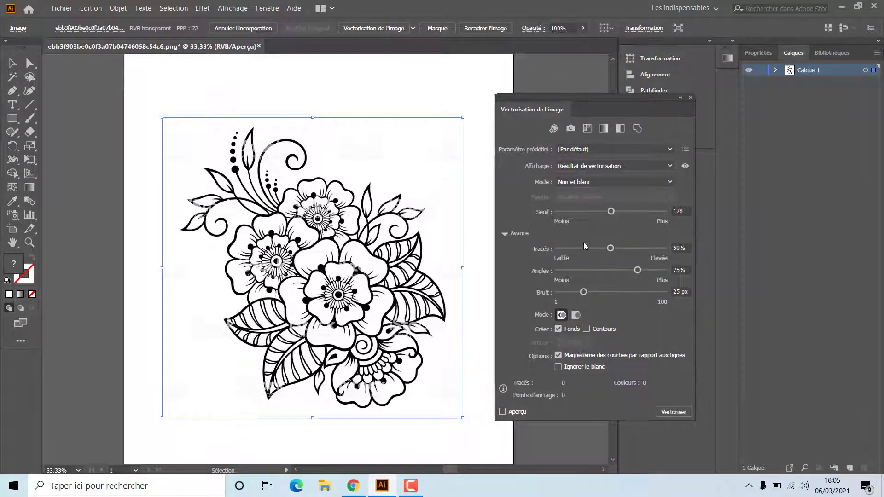
pyautogui.click(502, 412)
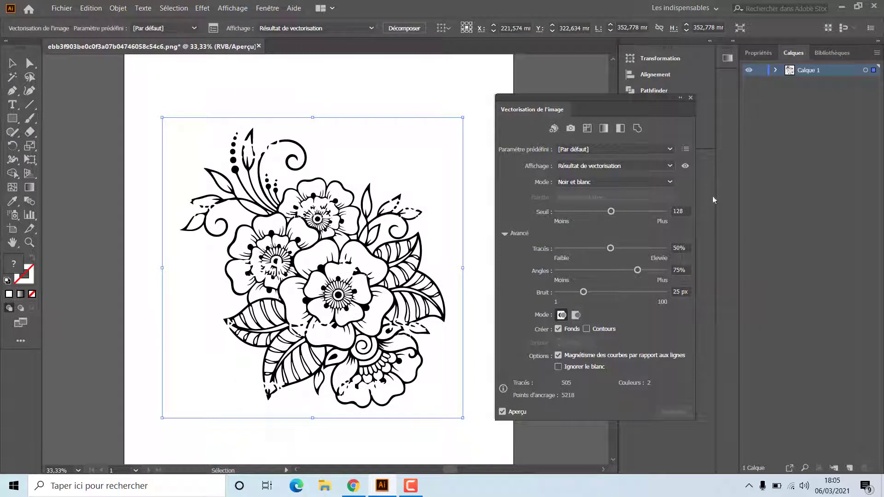
# Set the trace's threshold (Seuil) to 174, paths (Tracés) to 62%, angles to 77% and noise (Bruit) to 17 px.
pyautogui.moveTo(610, 211); pyautogui.dragTo(626, 211)
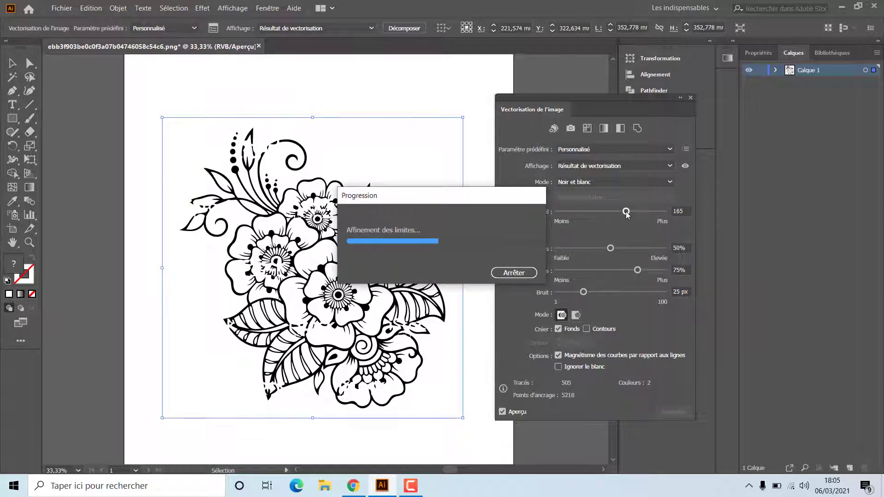
pyautogui.moveTo(626, 211); pyautogui.dragTo(630, 211)
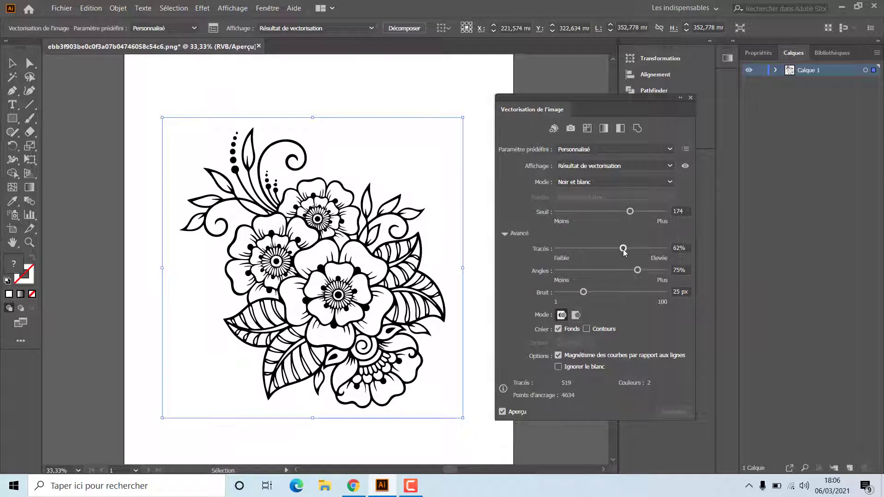
pyautogui.click(624, 249)
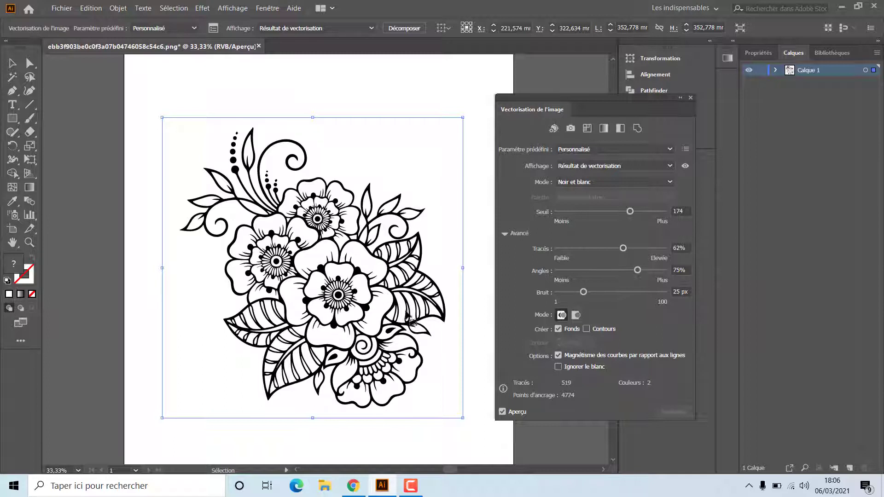
pyautogui.moveTo(637, 270); pyautogui.dragTo(639, 271)
pyautogui.click(584, 293)
pyautogui.click(575, 292)
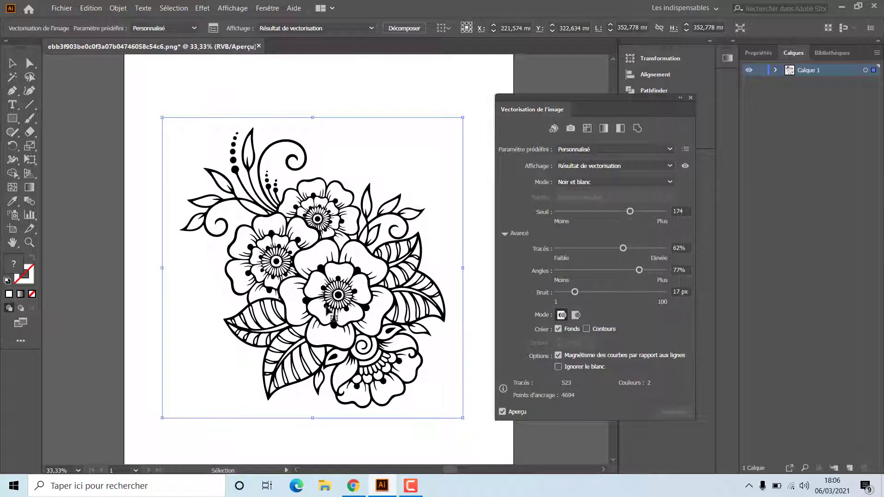
# Move the traced flowers onto the empty canvas beside the artboard and enable Ignorer le blanc for the trace.
pyautogui.moveTo(343, 309)
pyautogui.mouseDown()
pyautogui.moveTo(135, 286)
pyautogui.moveTo(107, 295)
pyautogui.mouseUp()
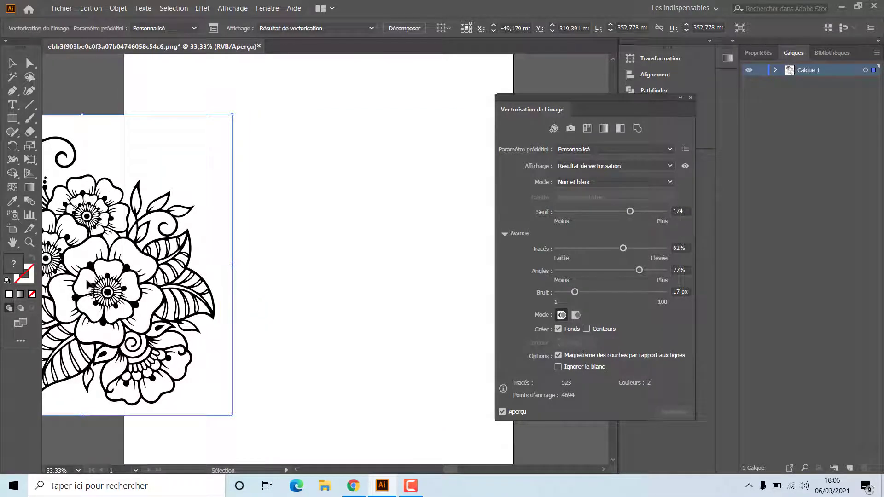
pyautogui.scroll(-1, 121, 302)
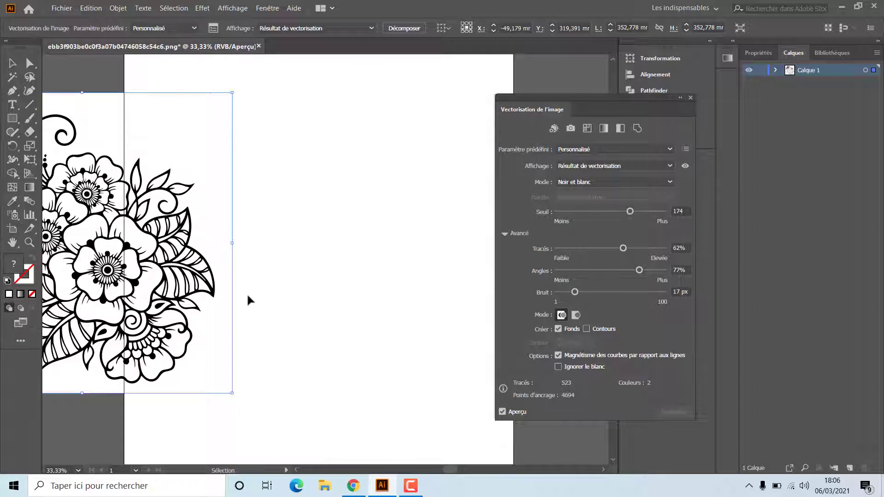
pyautogui.hotkey('ctrl', '-')
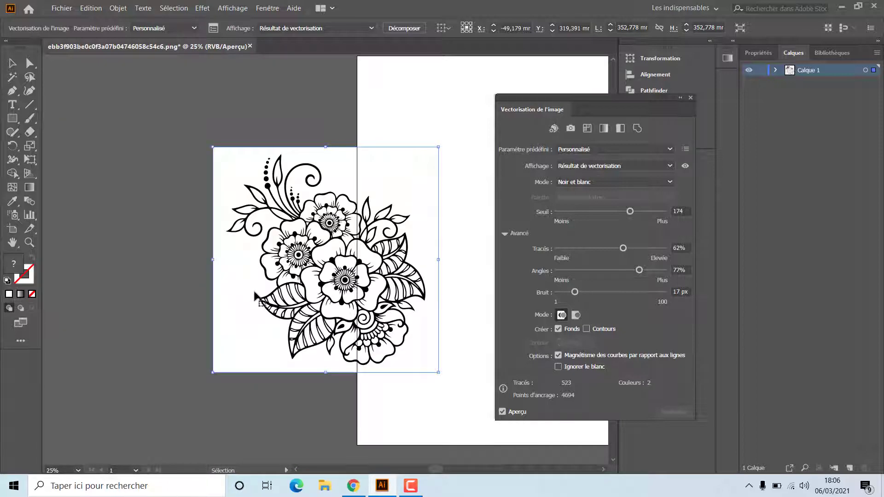
pyautogui.moveTo(307, 278)
pyautogui.mouseDown()
pyautogui.moveTo(168, 266)
pyautogui.moveTo(181, 274)
pyautogui.mouseUp()
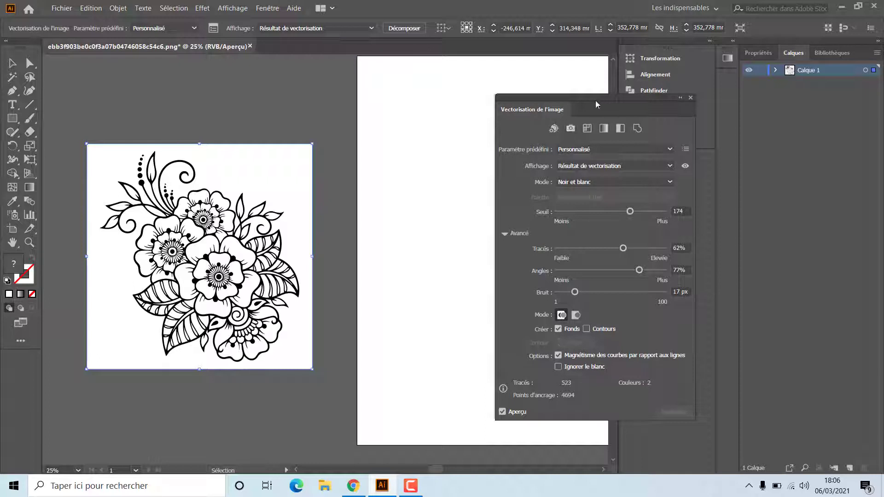
pyautogui.moveTo(583, 101); pyautogui.dragTo(526, 83)
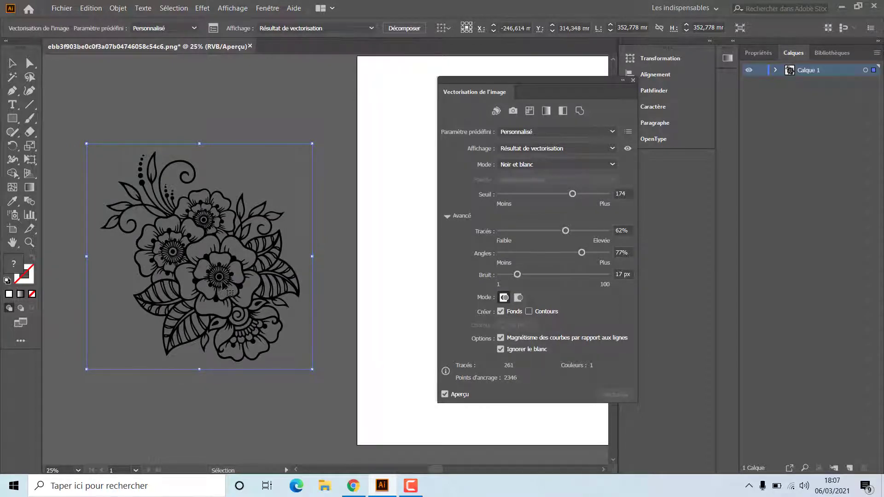
# Dock the tracing options with the collapsed panels and move the traced flowers back onto the artboard.
pyautogui.moveTo(223, 285)
pyautogui.mouseDown()
pyautogui.moveTo(291, 264)
pyautogui.moveTo(252, 266)
pyautogui.mouseUp()
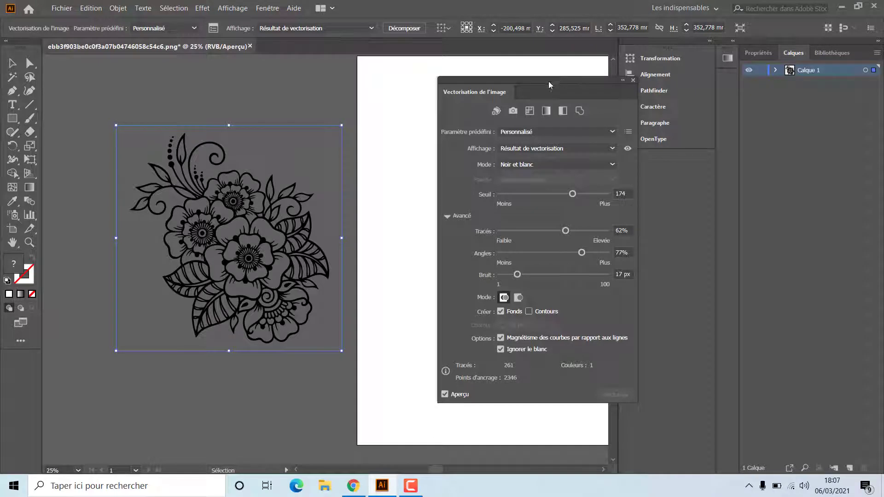
pyautogui.moveTo(548, 81); pyautogui.dragTo(642, 139)
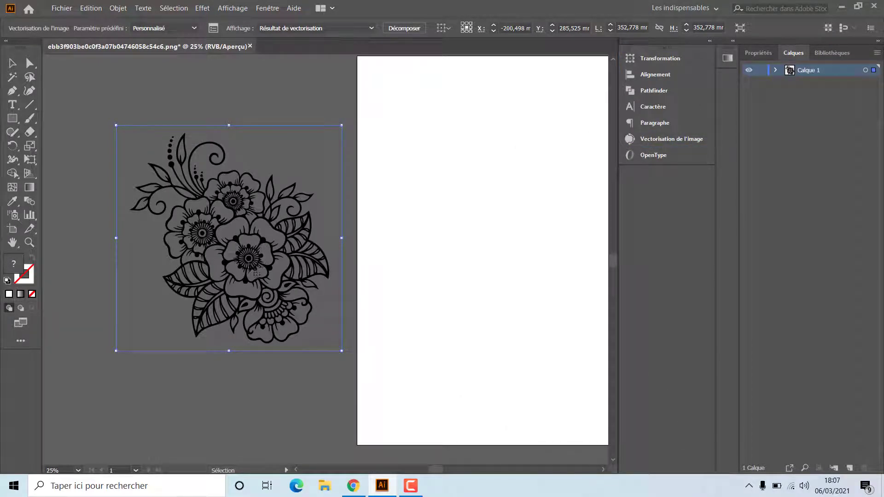
pyautogui.moveTo(256, 272); pyautogui.dragTo(522, 278)
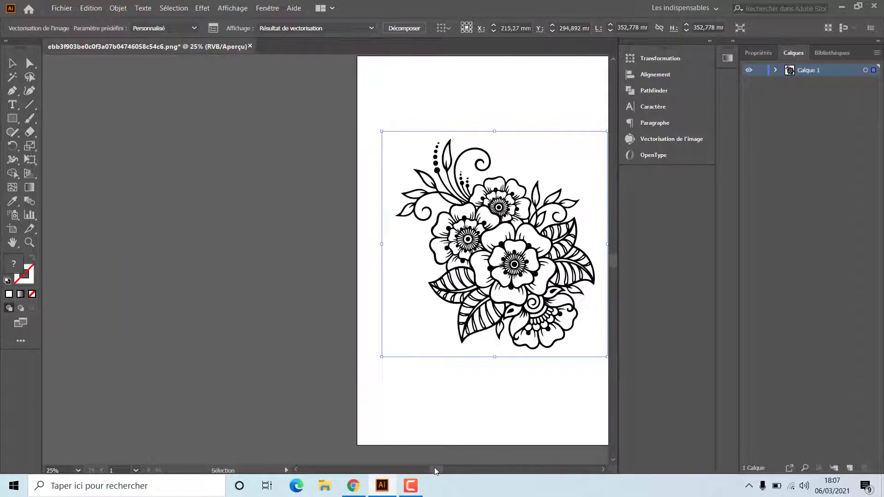
pyautogui.moveTo(434, 468); pyautogui.dragTo(449, 470)
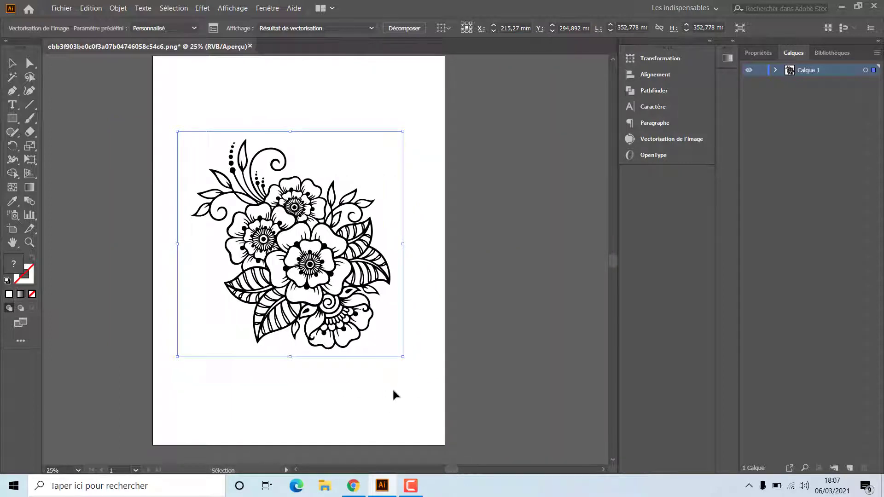
# Enlarge the traced flowers to about 397 × 386 mm.
pyautogui.moveTo(402, 356); pyautogui.dragTo(413, 362)
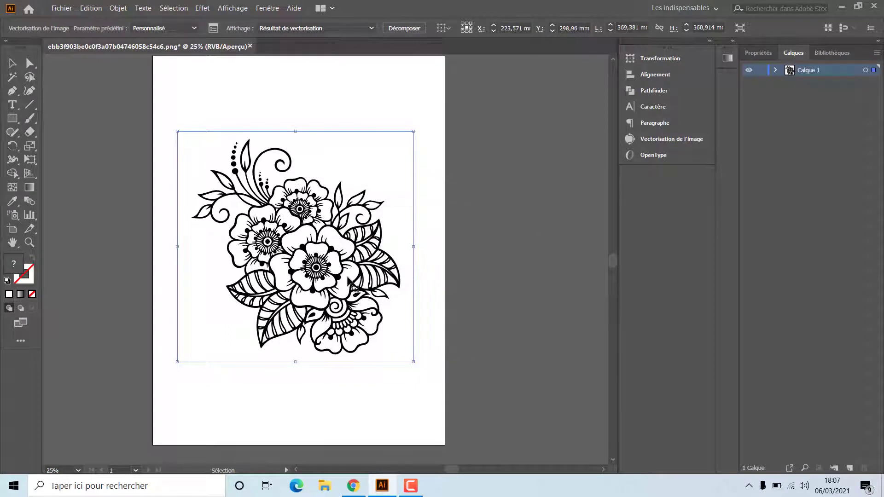
pyautogui.moveTo(413, 132); pyautogui.dragTo(432, 115)
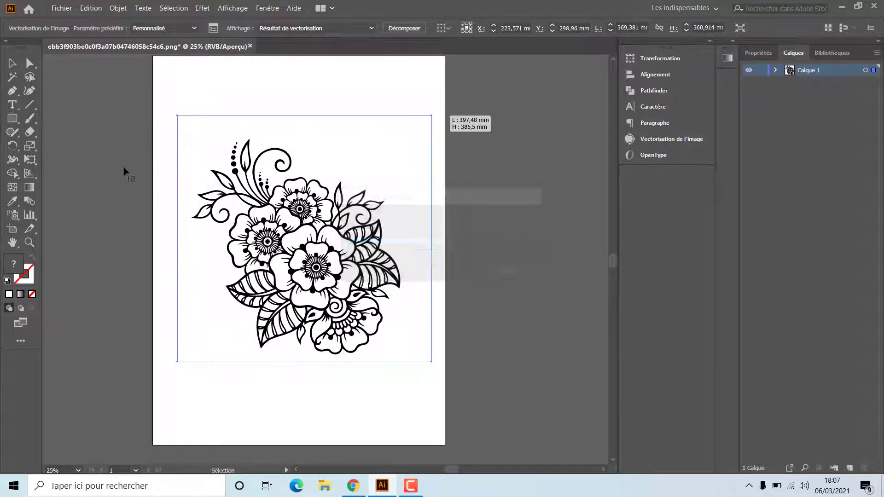
# Collapse the tools to a single column and shift the traced flowers slightly down and left with Direct Selection.
pyautogui.click(30, 63)
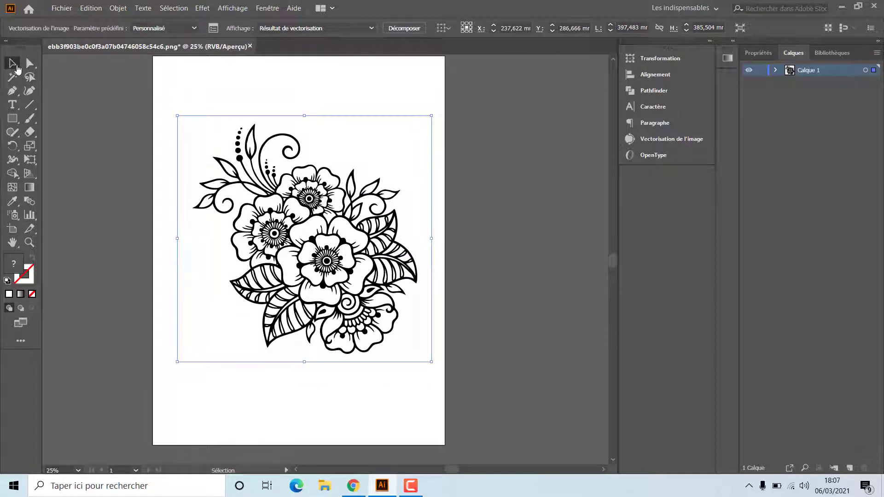
pyautogui.click(7, 42)
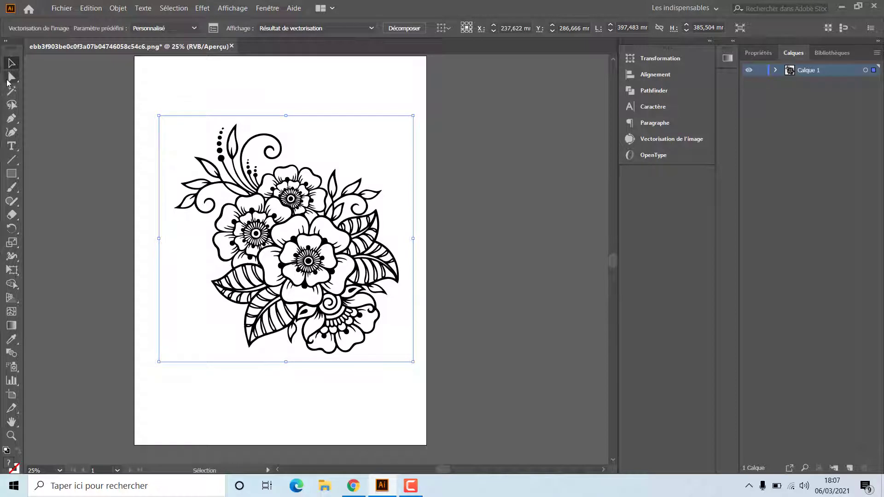
pyautogui.click(11, 79)
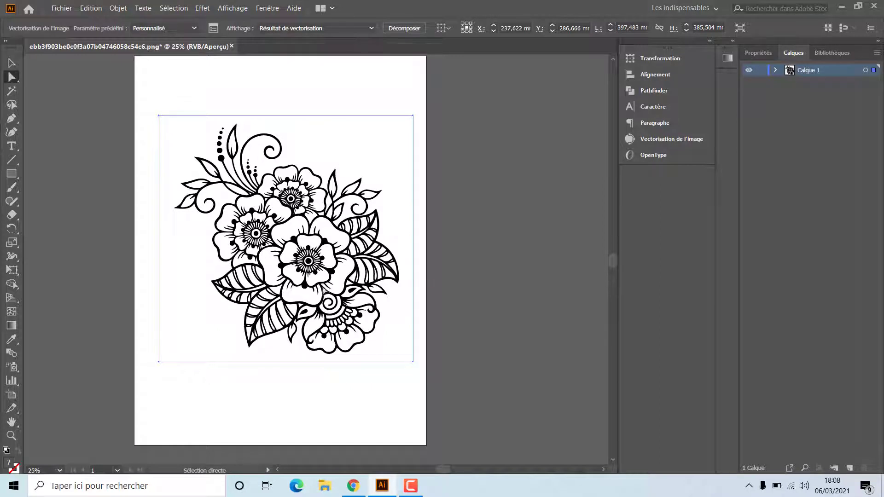
pyautogui.moveTo(306, 266); pyautogui.dragTo(299, 274)
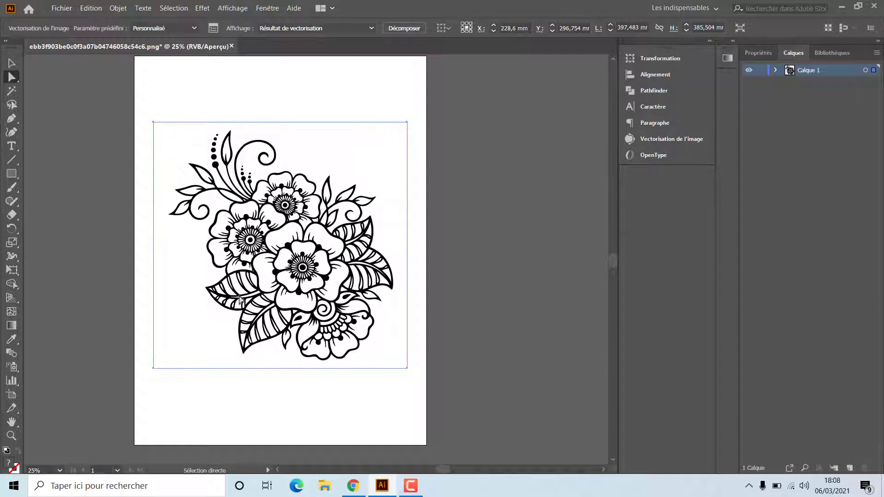
# Expand the image trace into editable vector paths (Décomposer) and select the whole flower group with the Selection tool.
pyautogui.click(118, 9)
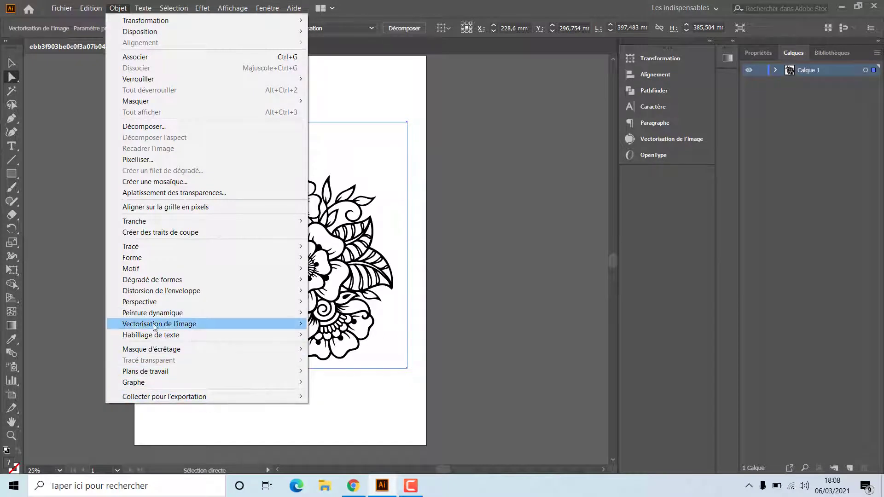
pyautogui.moveTo(174, 327)
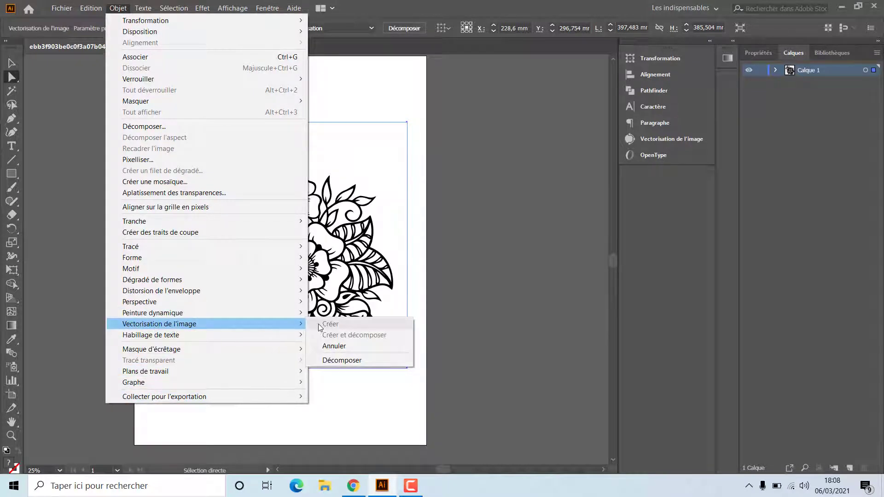
pyautogui.click(338, 361)
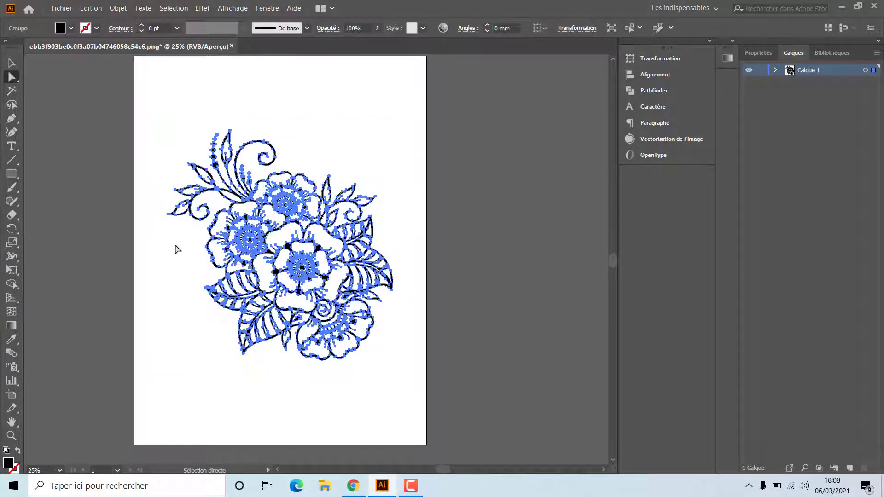
pyautogui.moveTo(152, 119); pyautogui.dragTo(417, 412)
pyautogui.click(7, 67)
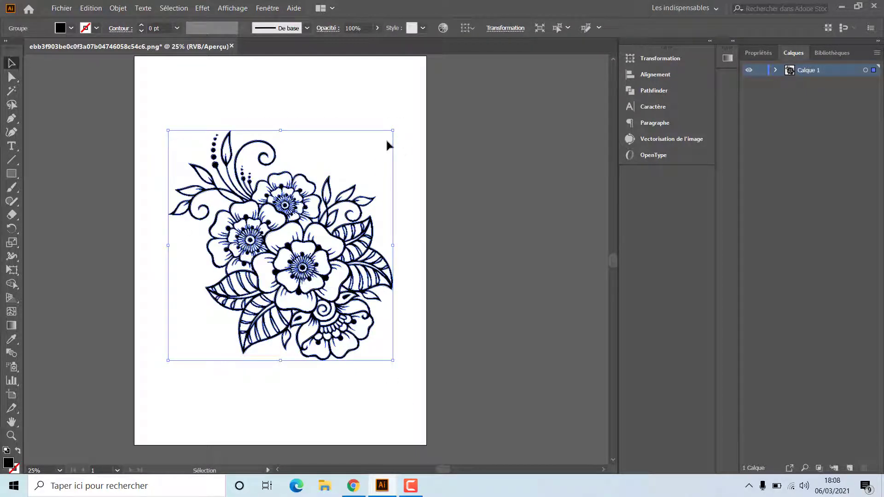
# Make the middle leaf of the small upper-right sprig solid black by deleting its inner outline with Direct Selection.
pyautogui.press('a')
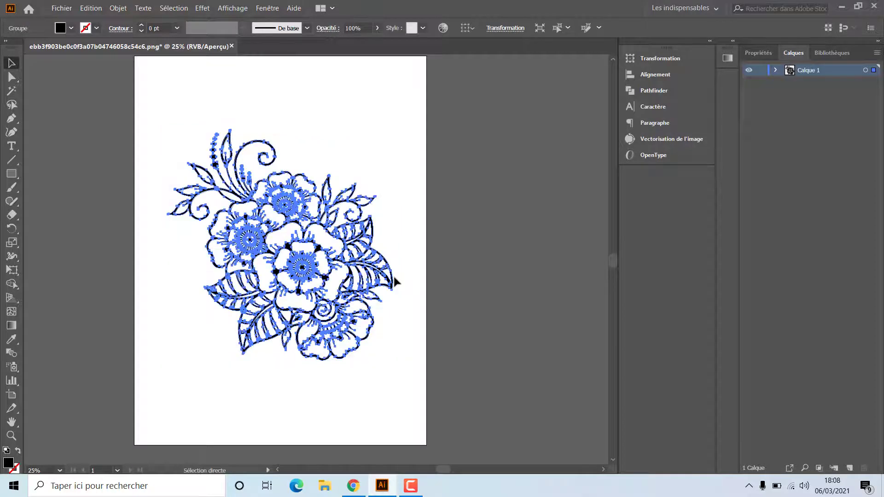
pyautogui.hotkey('ctrl', '+')
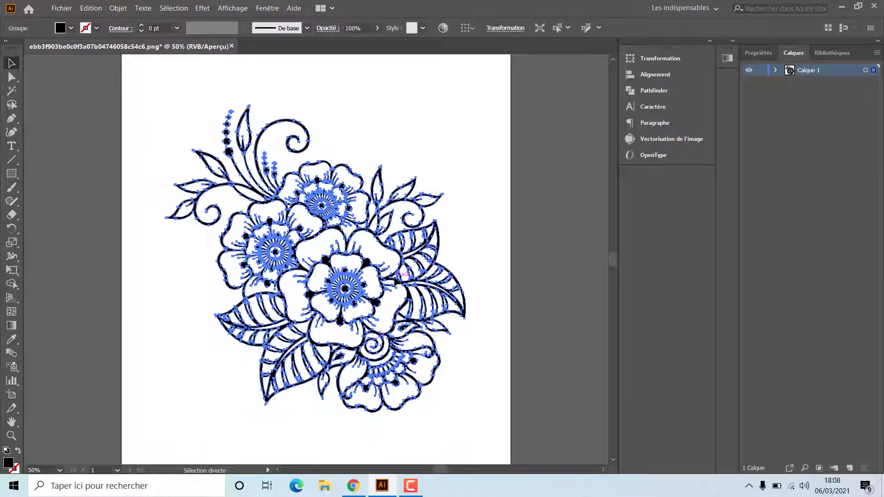
pyautogui.press('v')
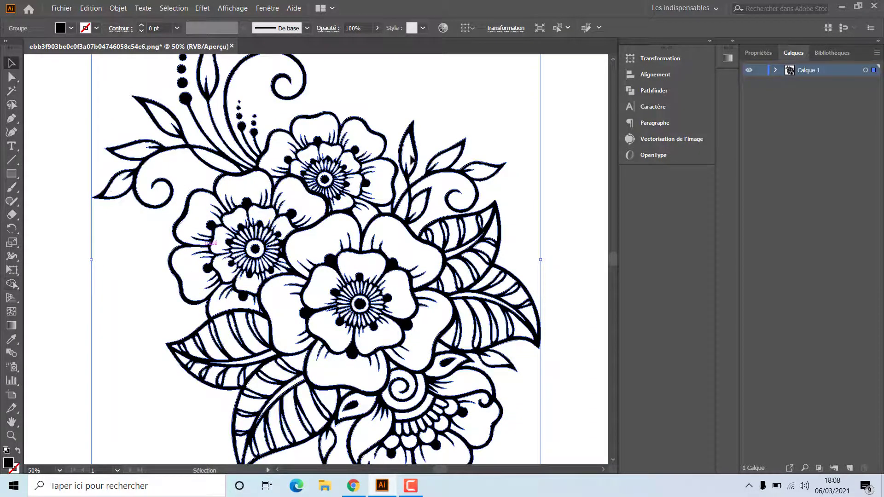
pyautogui.click(13, 79)
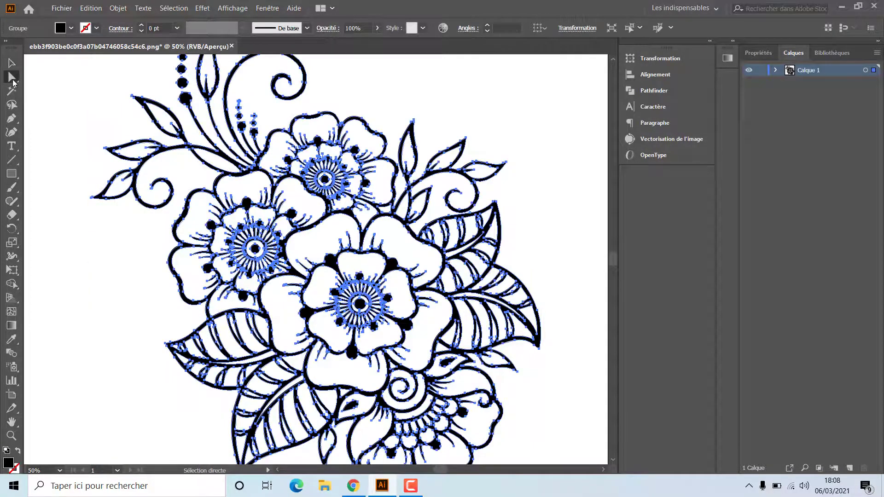
pyautogui.click(265, 69)
pyautogui.click(451, 164)
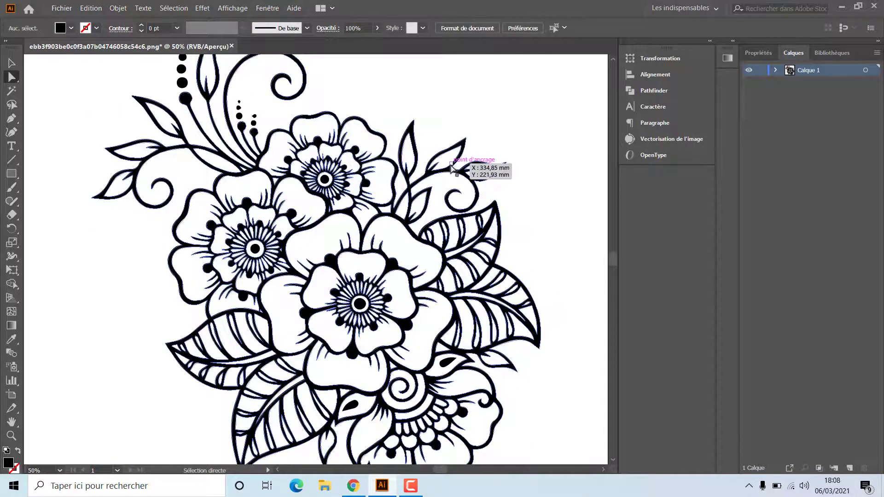
pyautogui.click(451, 165)
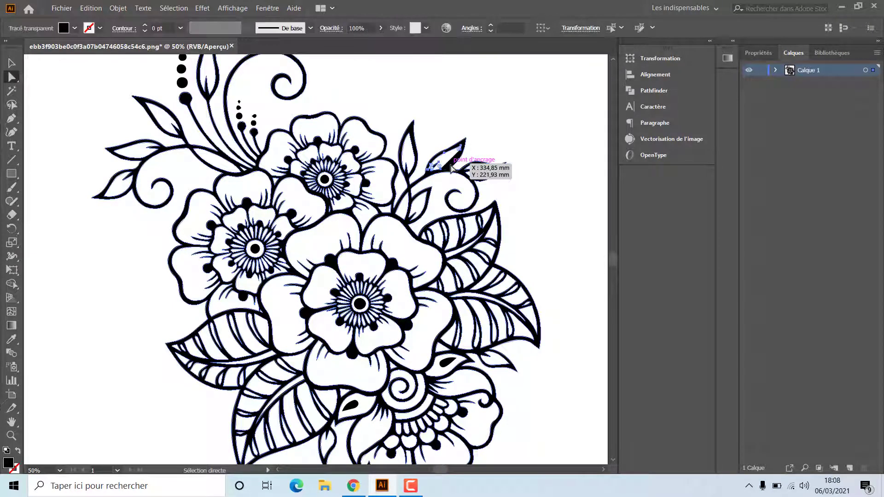
pyautogui.click(441, 168)
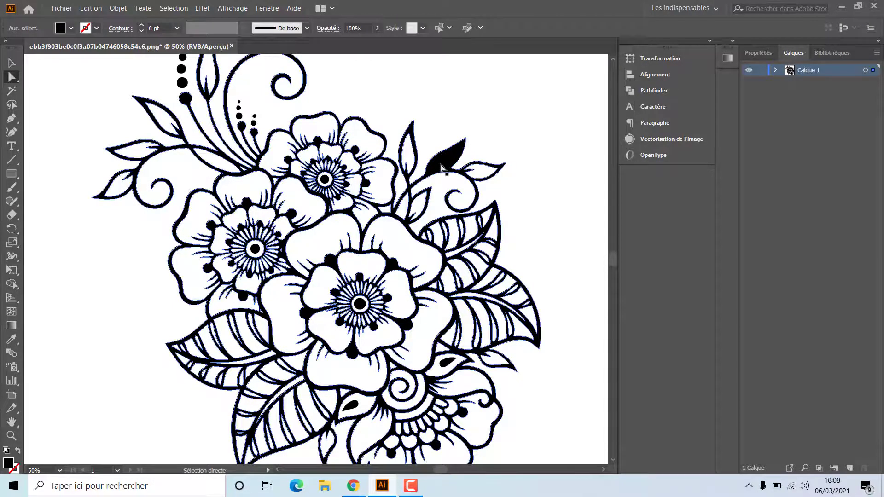
pyautogui.click(474, 181)
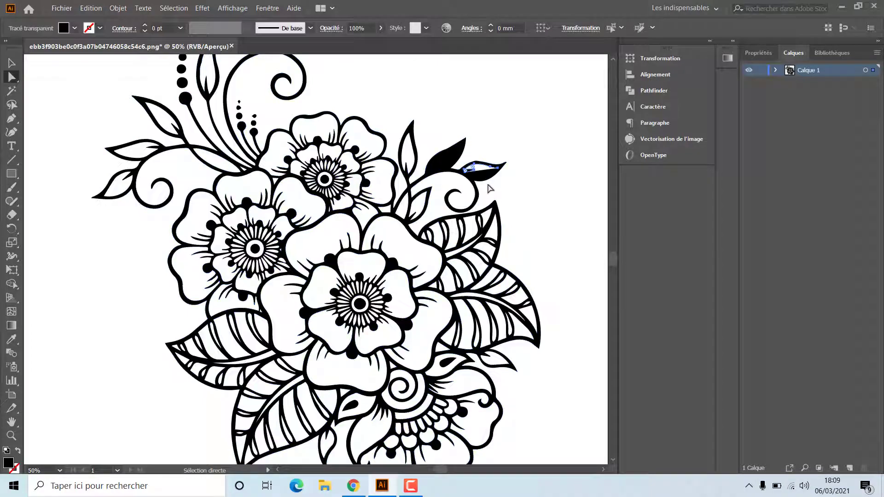
pyautogui.press('Delete')
pyautogui.click(503, 164)
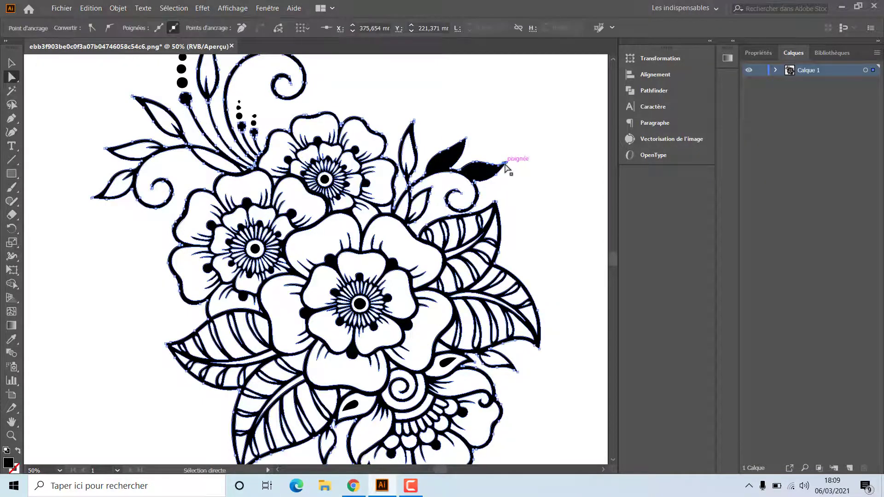
pyautogui.moveTo(507, 164); pyautogui.dragTo(515, 148)
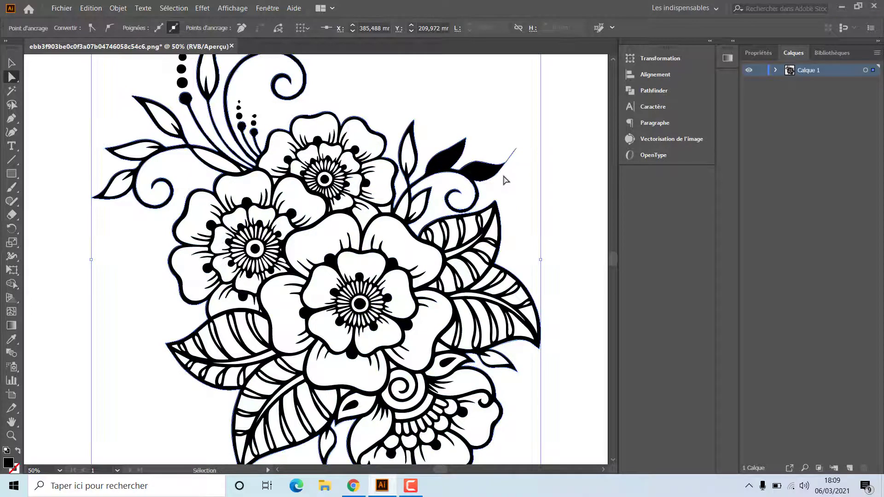
pyautogui.click(499, 172)
pyautogui.moveTo(510, 182); pyautogui.dragTo(521, 159)
pyautogui.hotkey('ctrl', 'z')
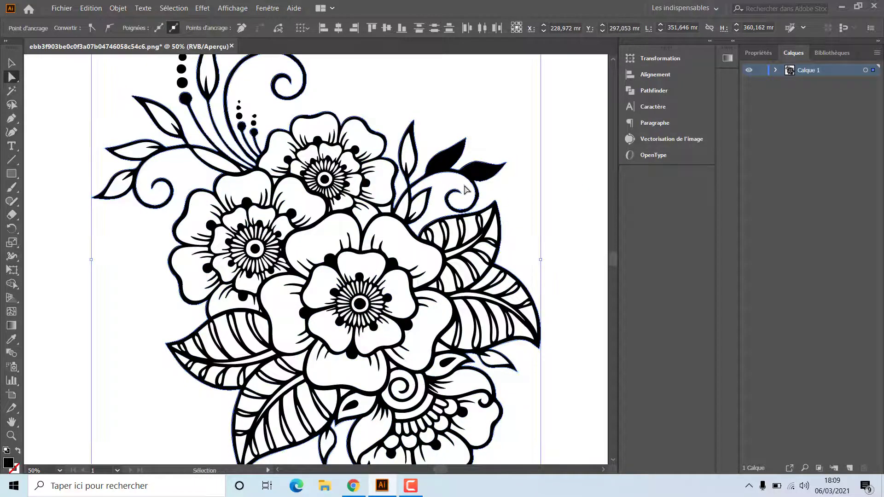
pyautogui.hotkey('ctrl', 'z')
pyautogui.hotkey('ctrl', 'z')
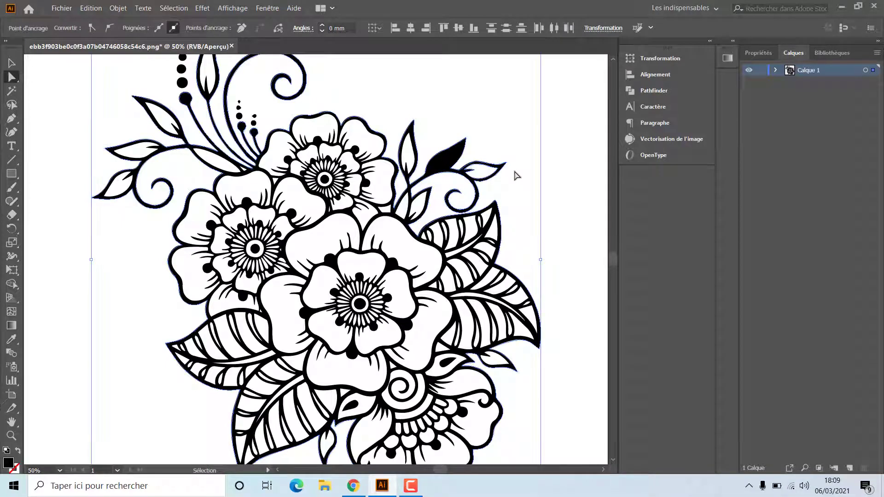
pyautogui.click(513, 174)
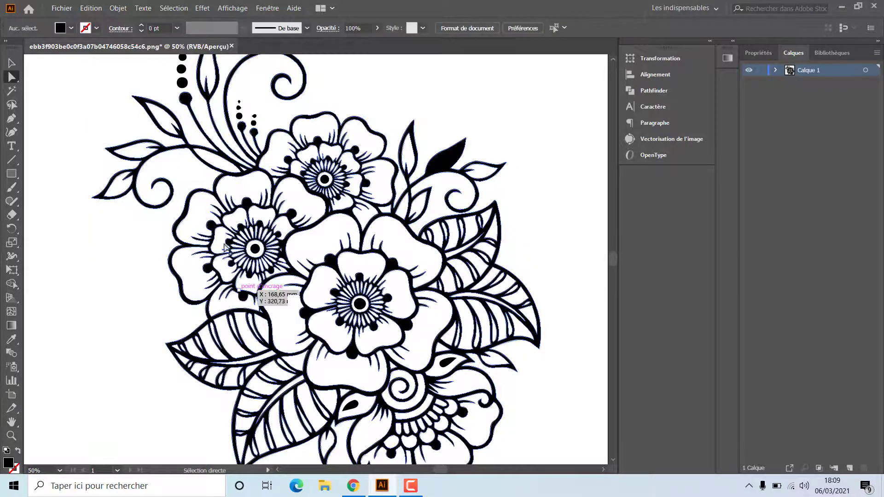
# Select the main floral outline with Direct Selection and try a 3,92 % grey fill on it before returning to black.
pyautogui.click(250, 227)
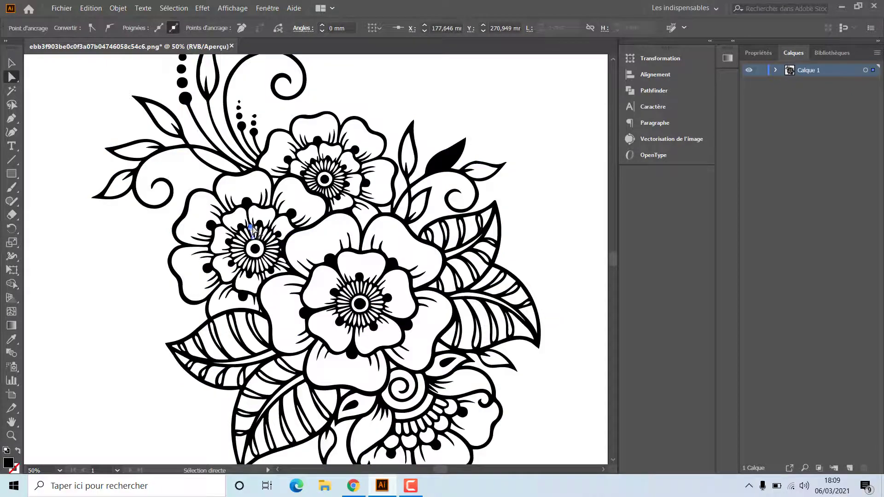
pyautogui.click(234, 130)
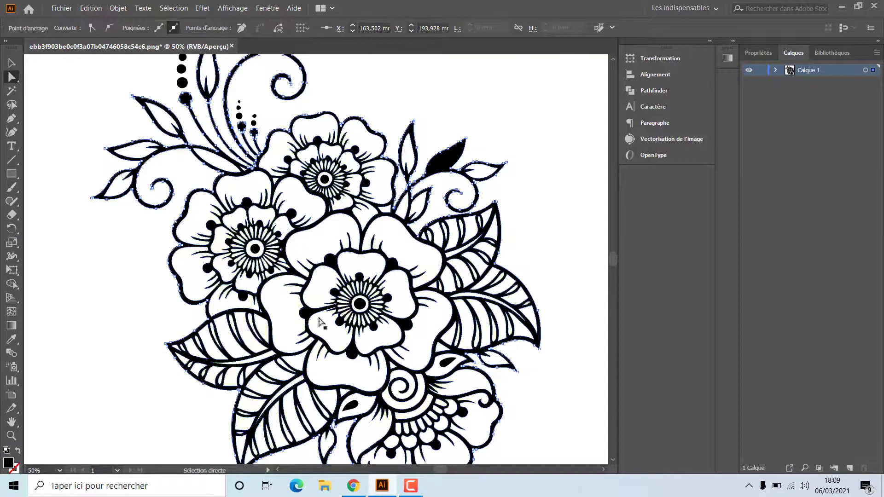
pyautogui.click(757, 54)
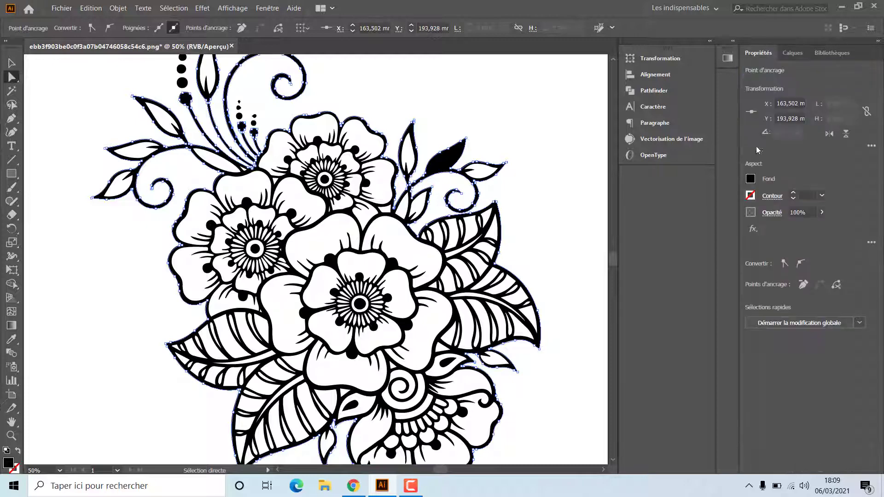
pyautogui.click(750, 179)
pyautogui.click(696, 202)
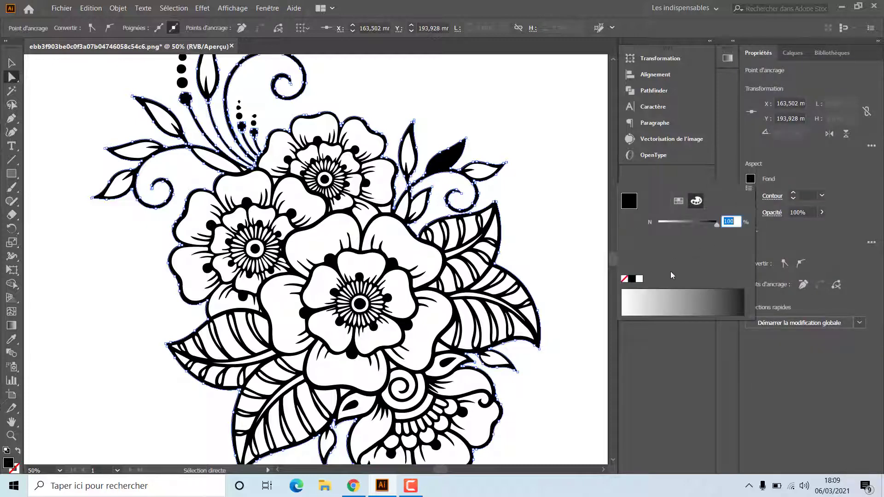
pyautogui.click(627, 297)
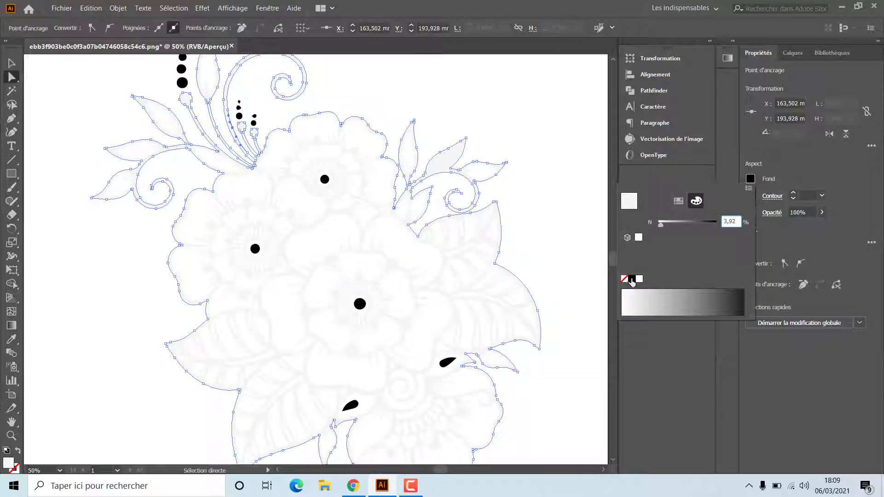
pyautogui.click(632, 278)
# Fill the main floral outline with a blue pattern from the Héritage décoratif library and dock that library with the collapsed panels.
pyautogui.click(678, 201)
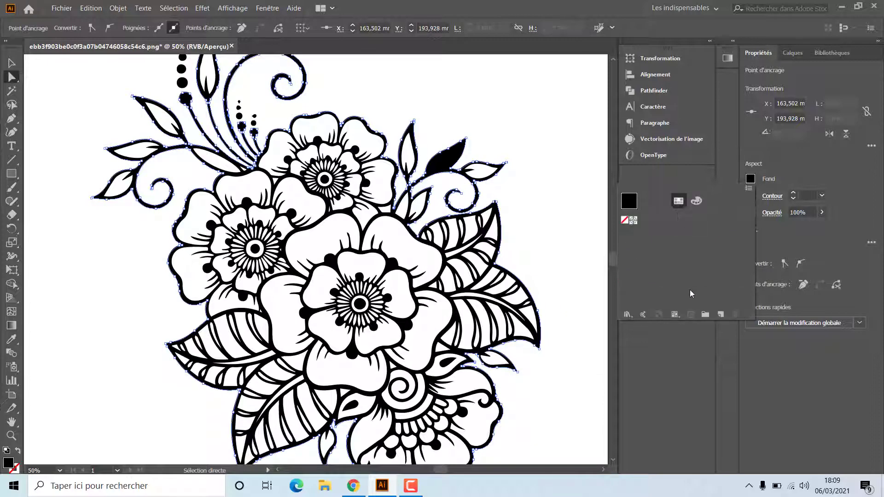
pyautogui.click(633, 314)
pyautogui.moveTo(674, 146)
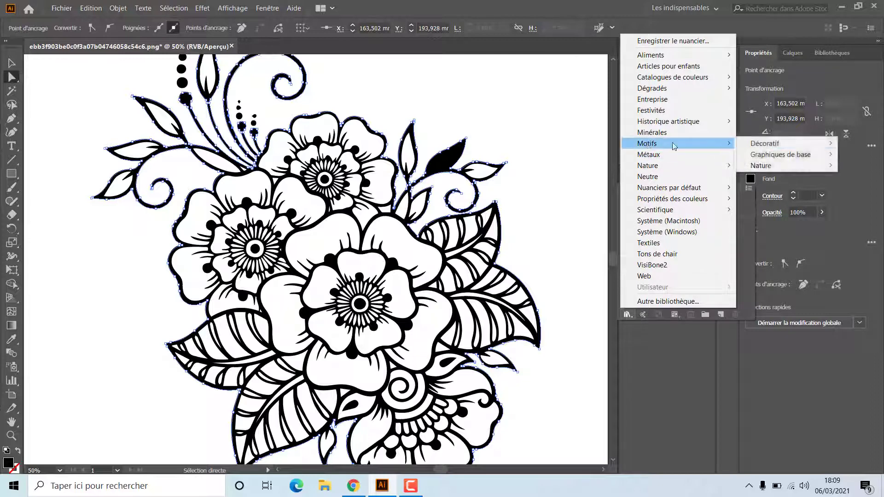
pyautogui.moveTo(764, 143)
pyautogui.click(663, 144)
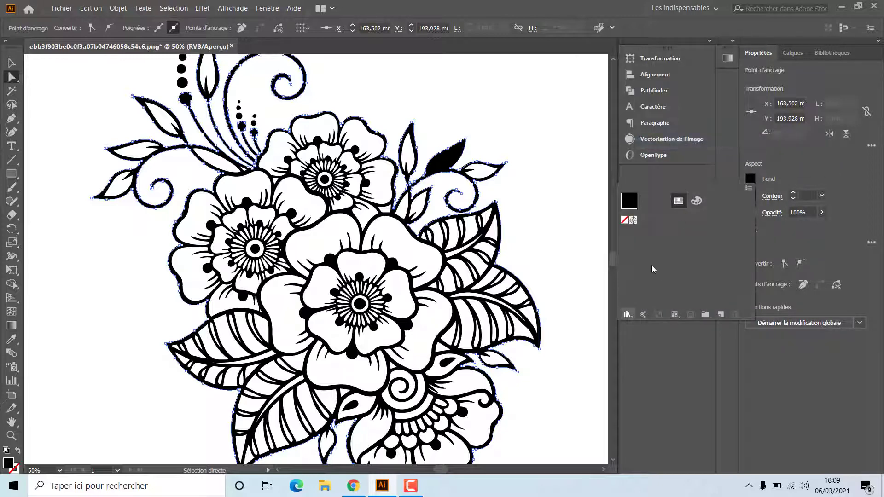
pyautogui.click(419, 270)
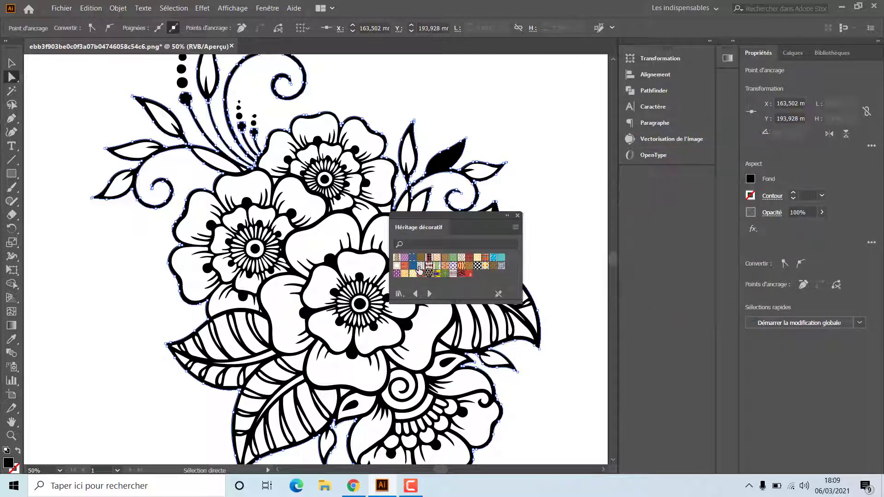
pyautogui.click(412, 266)
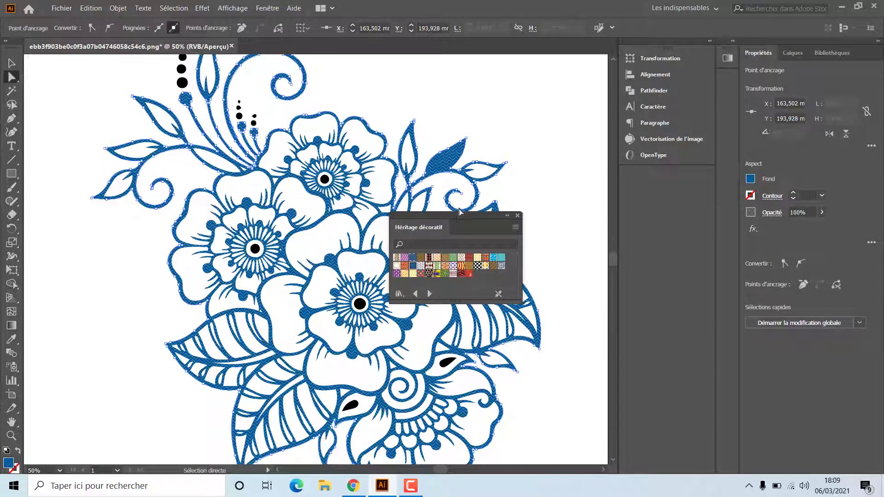
pyautogui.moveTo(460, 211); pyautogui.dragTo(644, 156)
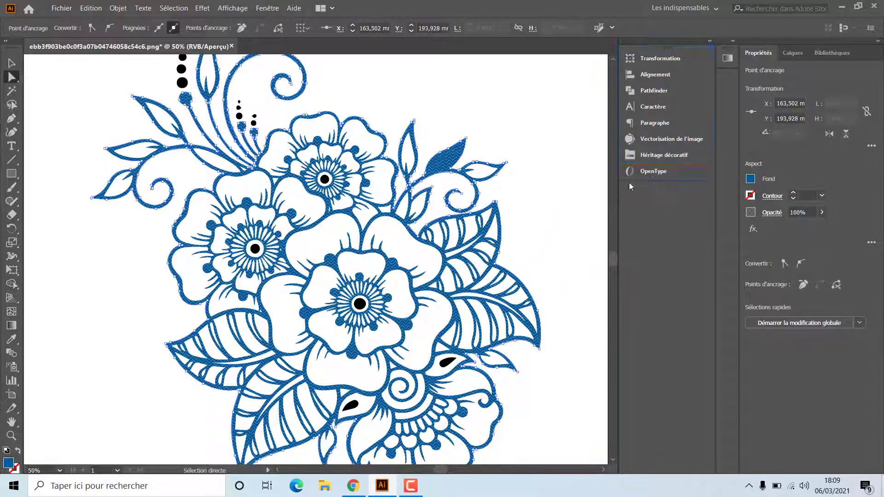
# Open the Ciel gradient library, try its gradients on the main floral outline and settle on the purple-to-orange one.
pyautogui.click(750, 179)
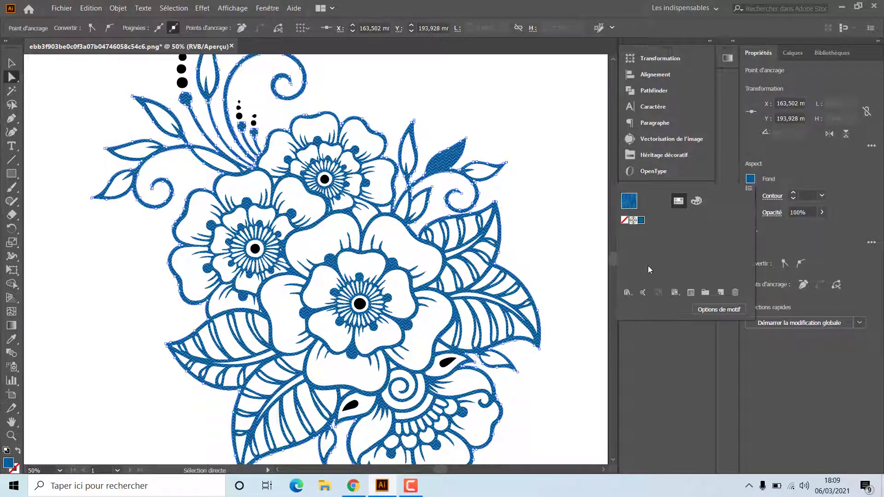
pyautogui.click(627, 293)
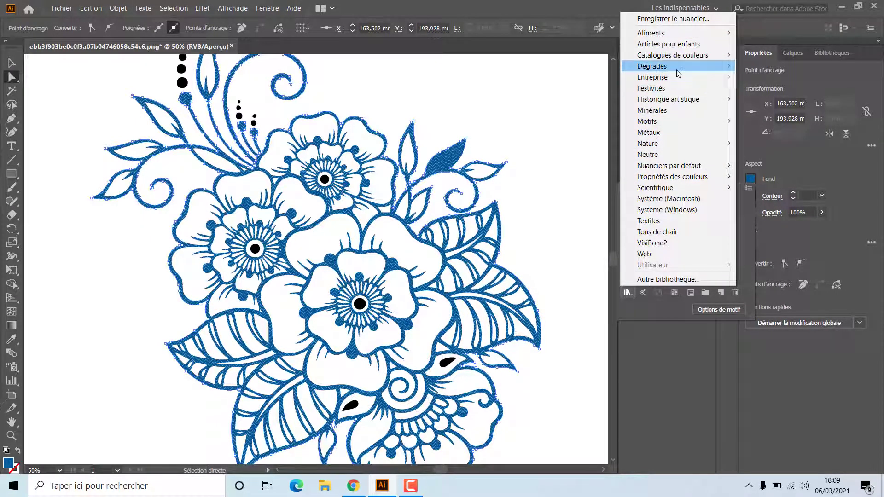
pyautogui.moveTo(678, 72)
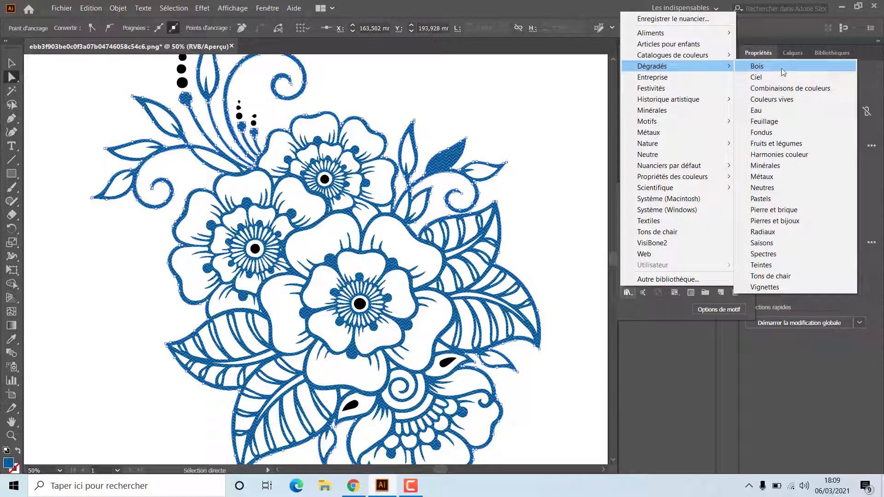
pyautogui.click(765, 77)
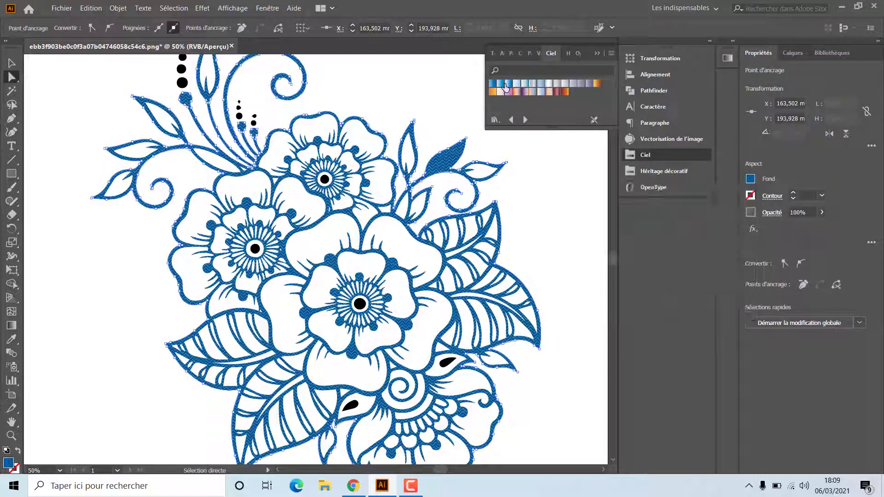
pyautogui.click(501, 85)
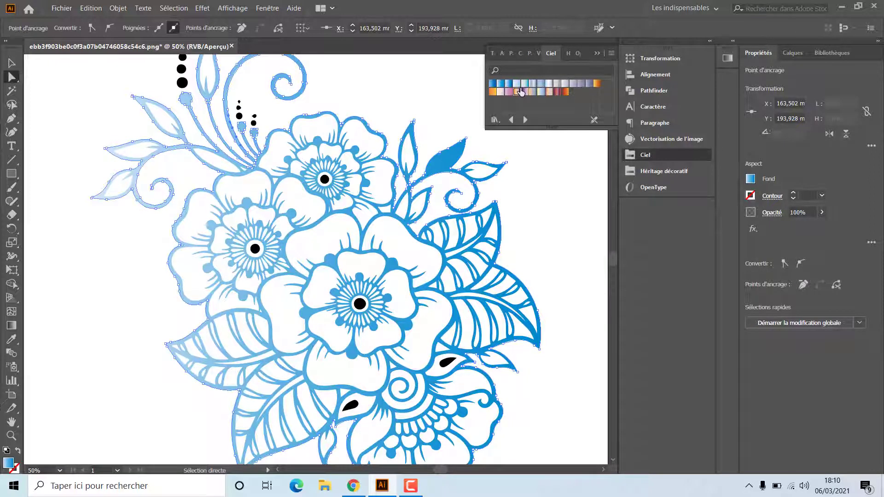
pyautogui.click(518, 90)
pyautogui.click(541, 91)
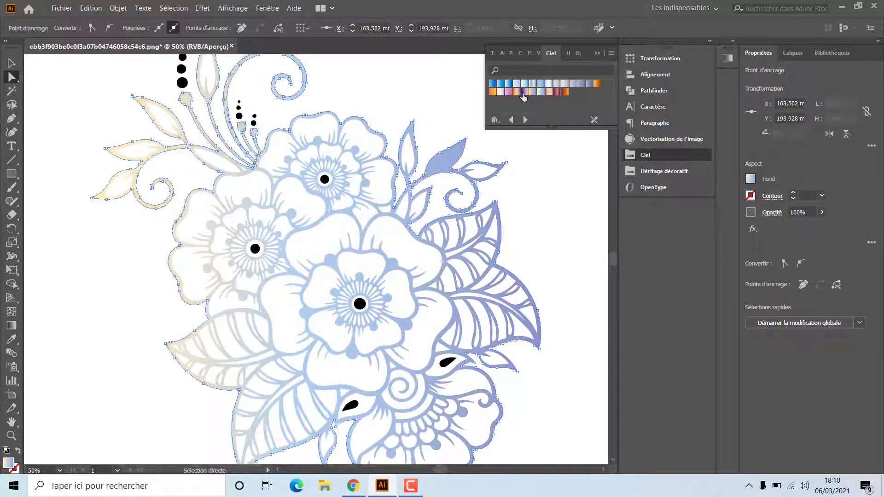
pyautogui.click(525, 91)
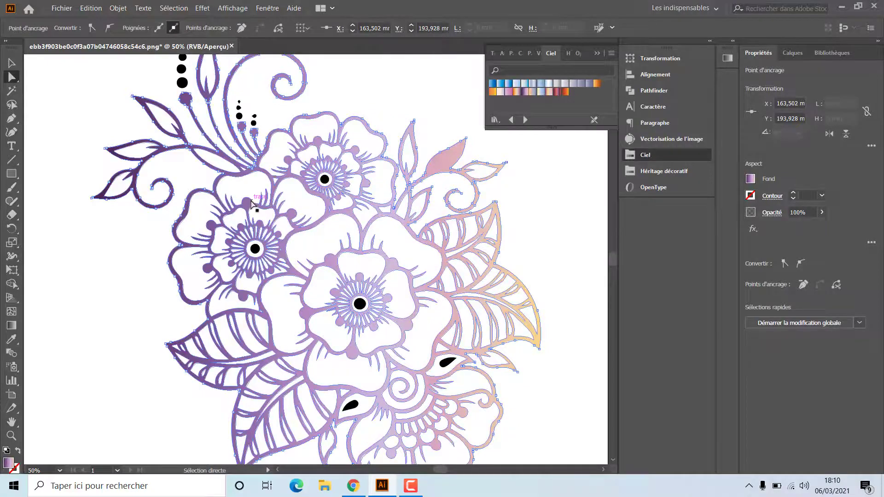
# Select the black flower centres, teardrops and upper-left bead dots together and fill them with the red-orange gradient from the Ciel library.
pyautogui.click(182, 83)
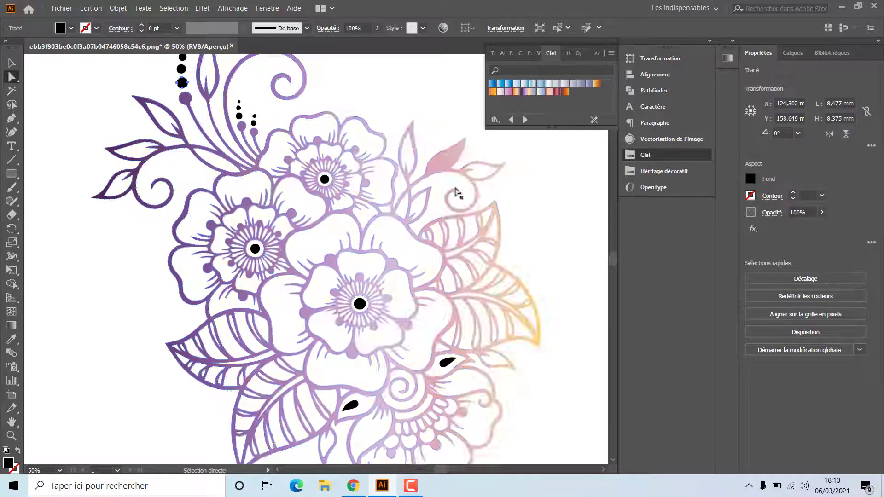
pyautogui.click(464, 163)
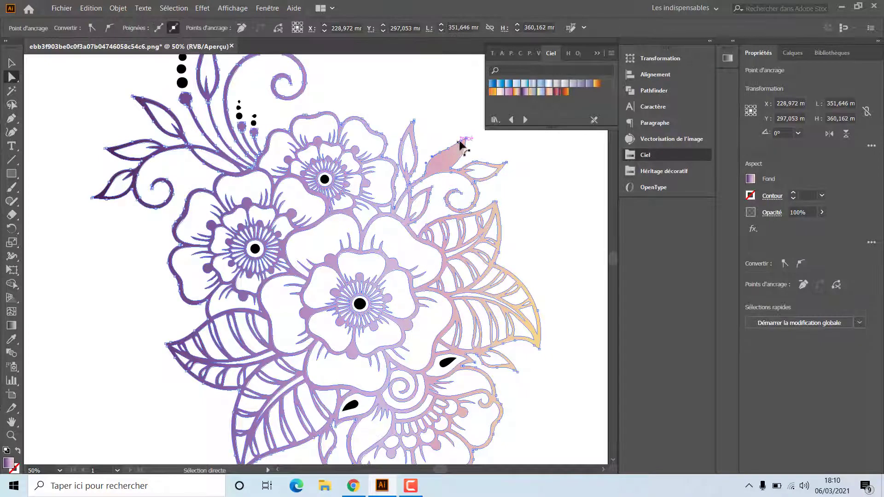
pyautogui.click(325, 179)
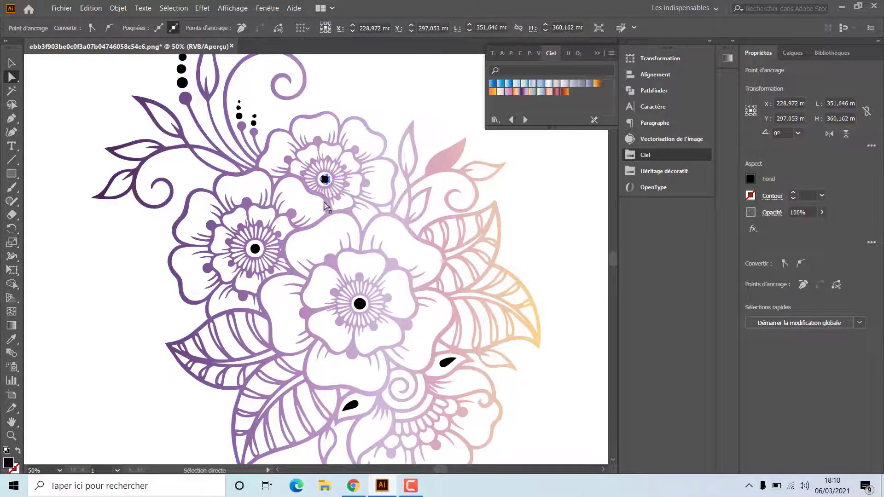
pyautogui.keyDown('shift'); pyautogui.click(257, 248); pyautogui.keyUp('shift')
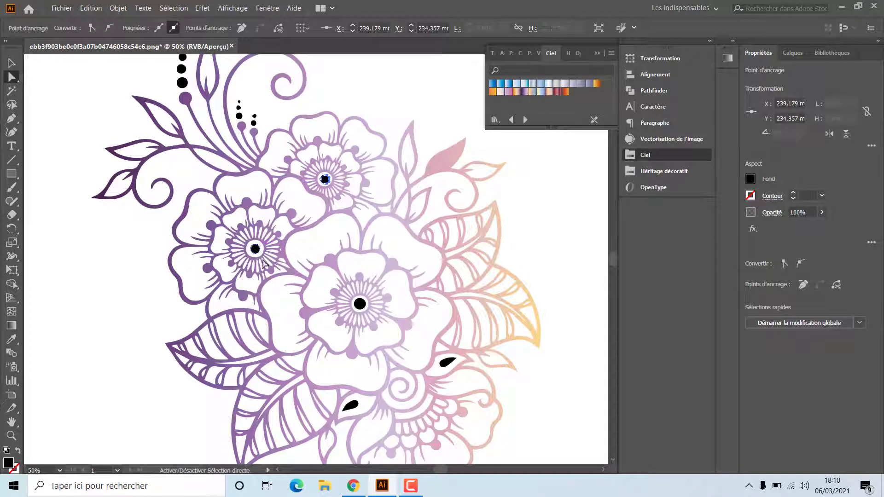
pyautogui.keyDown('shift'); pyautogui.click(351, 405); pyautogui.keyUp('shift')
pyautogui.keyDown('shift'); pyautogui.click(446, 364); pyautogui.keyUp('shift')
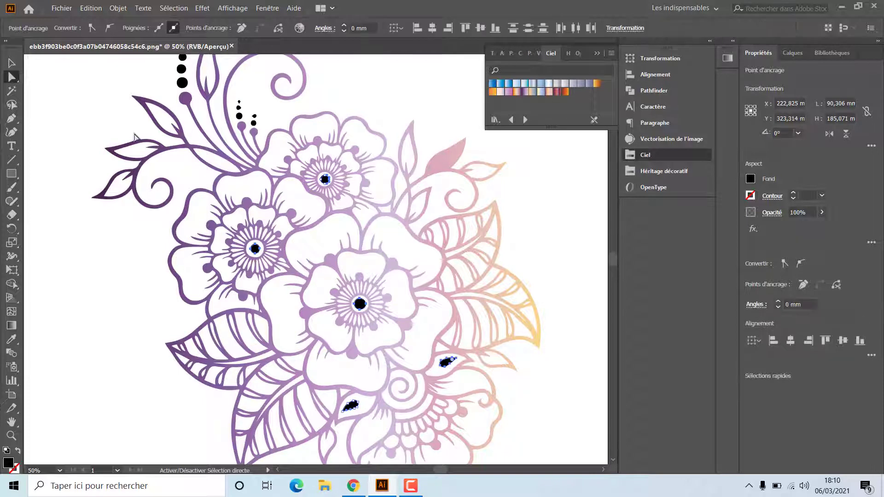
pyautogui.keyDown('shift'); pyautogui.click(182, 69); pyautogui.keyUp('shift')
pyautogui.keyDown('shift'); pyautogui.click(182, 58); pyautogui.keyUp('shift')
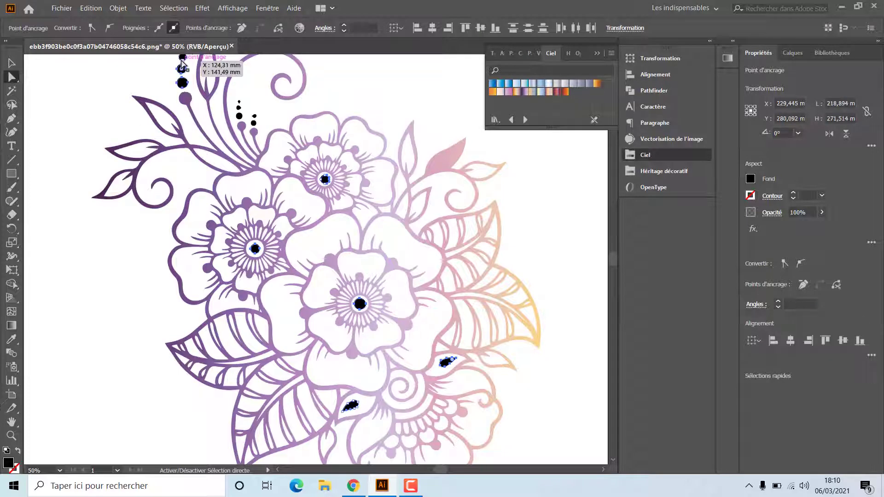
pyautogui.keyDown('shift'); pyautogui.click(239, 103); pyautogui.keyUp('shift')
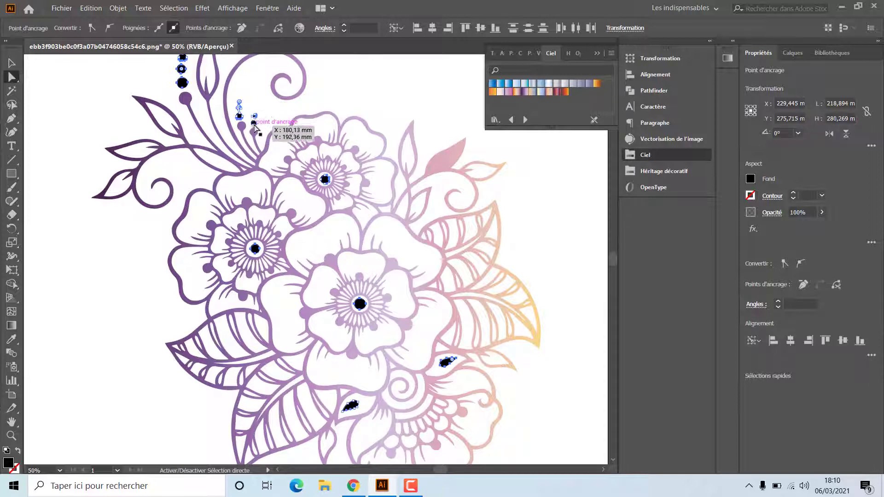
pyautogui.click(564, 92)
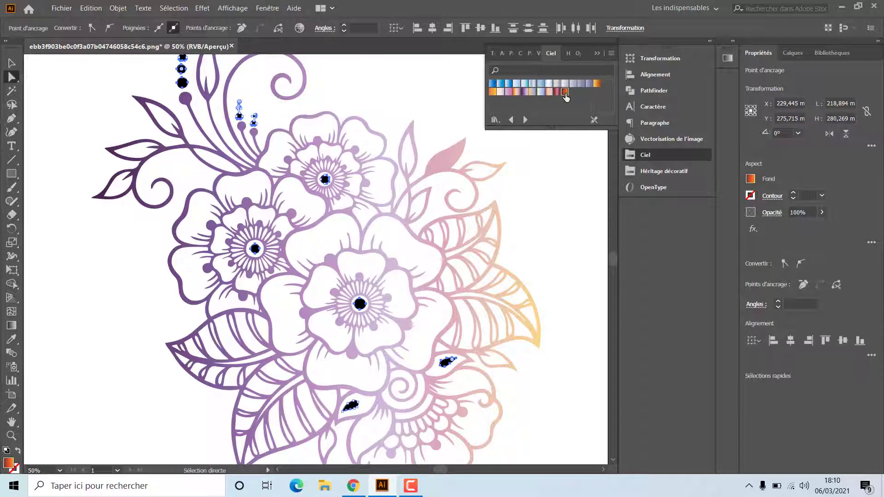
pyautogui.click(334, 100)
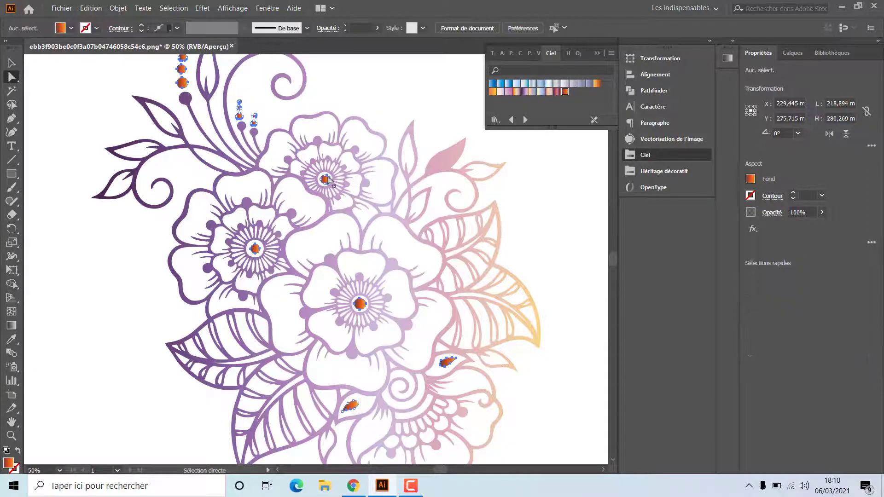
# Select part of the main floral outline and open the Couleurs ANPA colour book from the fill's swatch libraries.
pyautogui.click(356, 155)
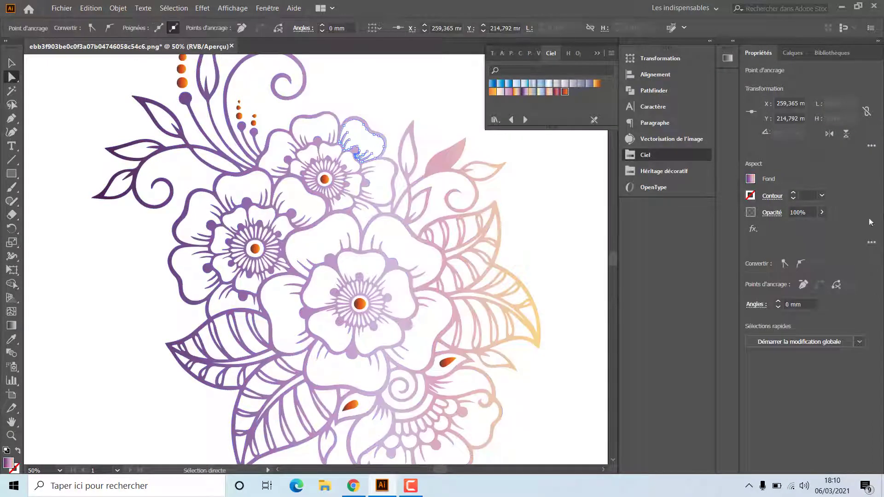
pyautogui.click(750, 179)
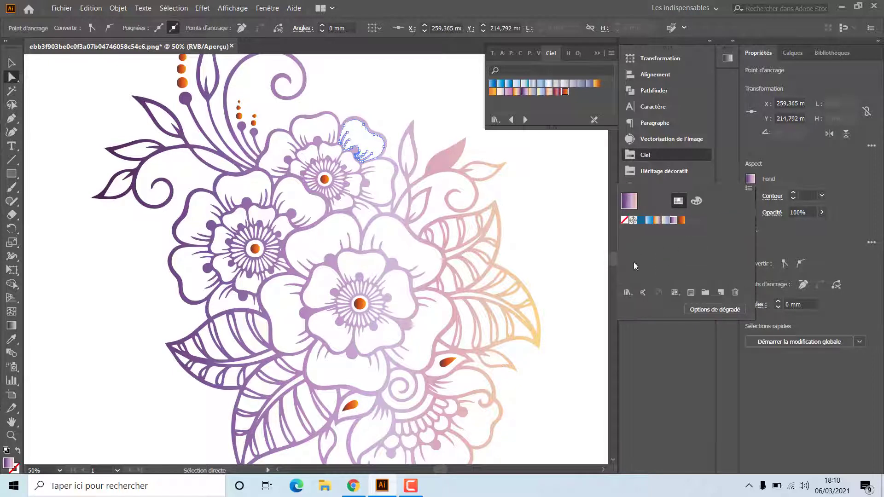
pyautogui.click(627, 293)
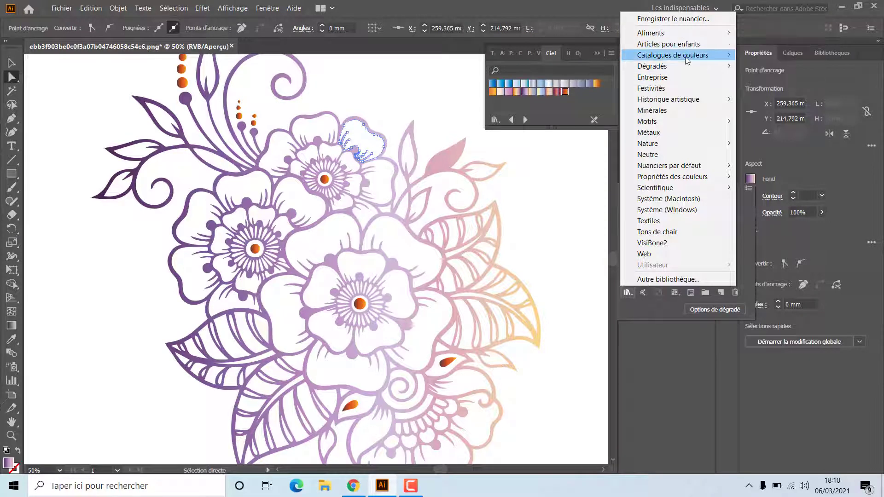
pyautogui.moveTo(686, 59)
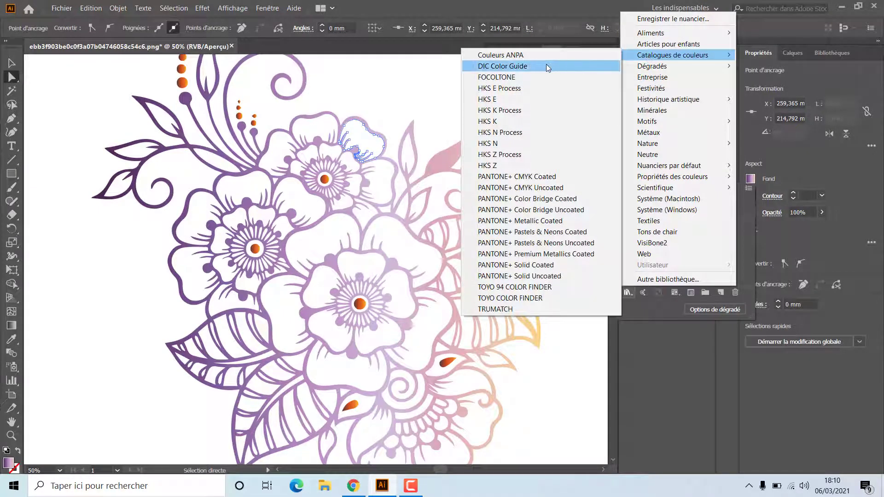
pyautogui.press('Escape')
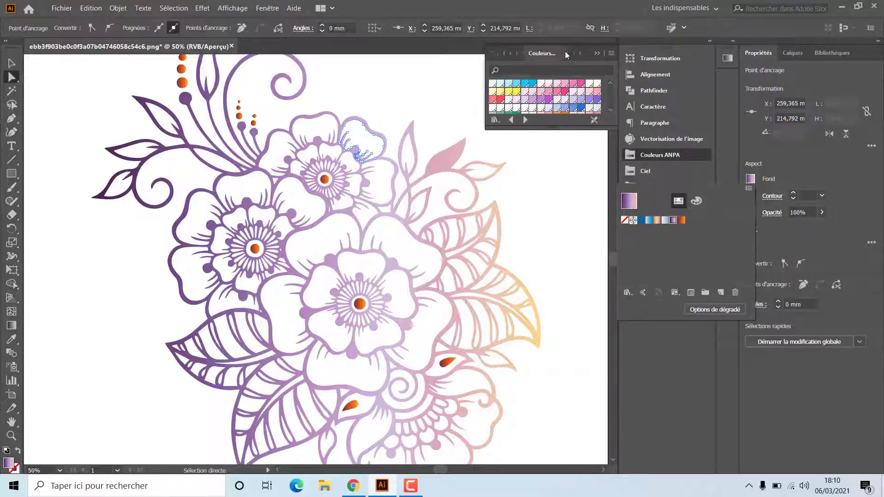
# Try a pink Couleurs ANPA fill on the main floral outline, then fill it with a strong blue.
pyautogui.click(557, 94)
pyautogui.click(548, 92)
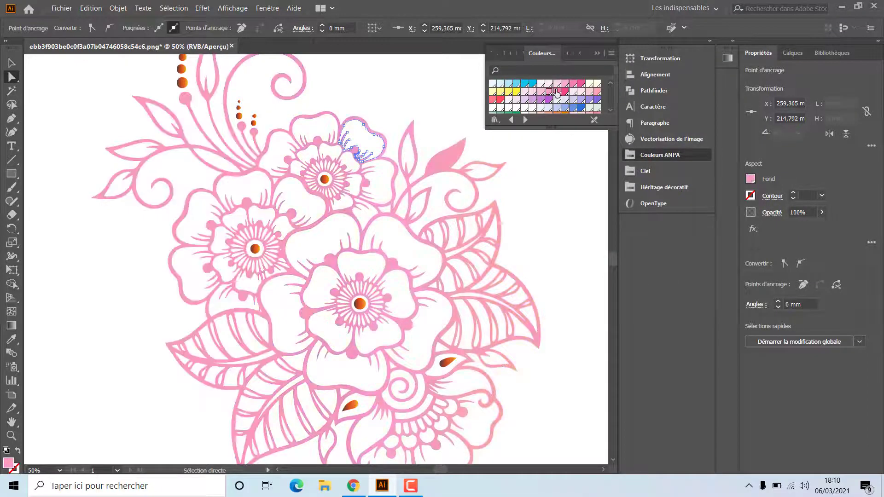
pyautogui.click(564, 92)
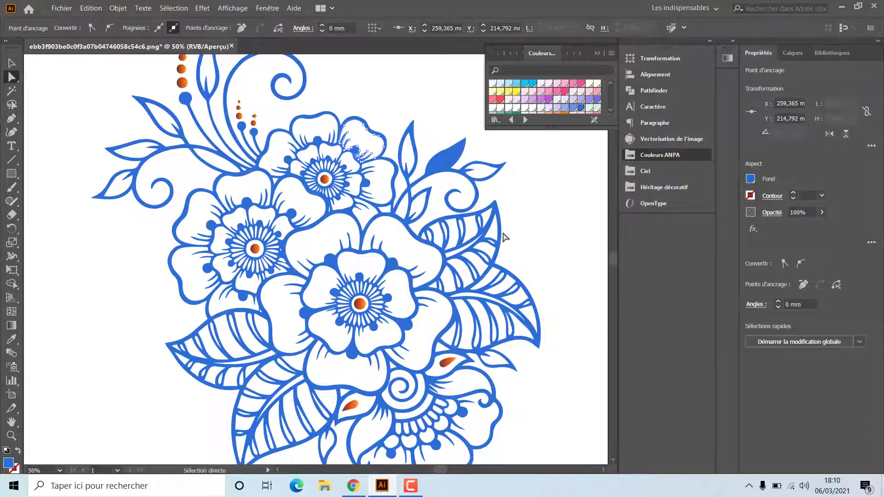
pyautogui.press('v')
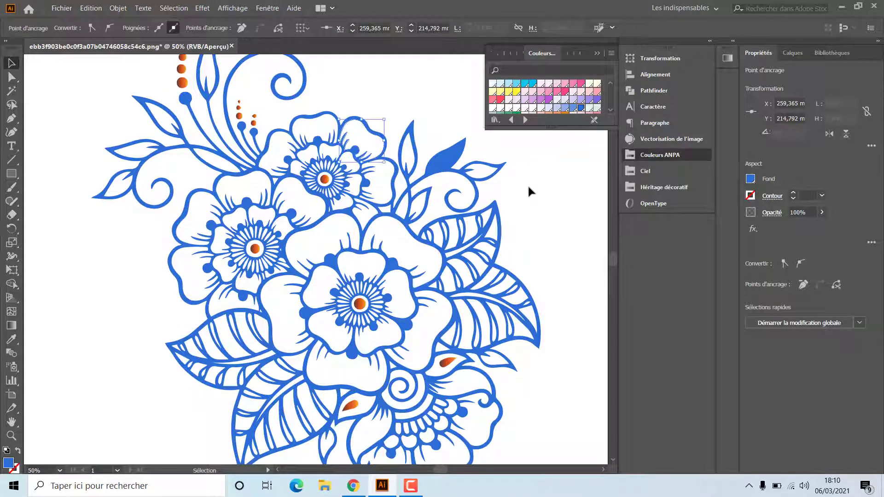
pyautogui.scroll(-1, 528, 184)
pyautogui.click(375, 141)
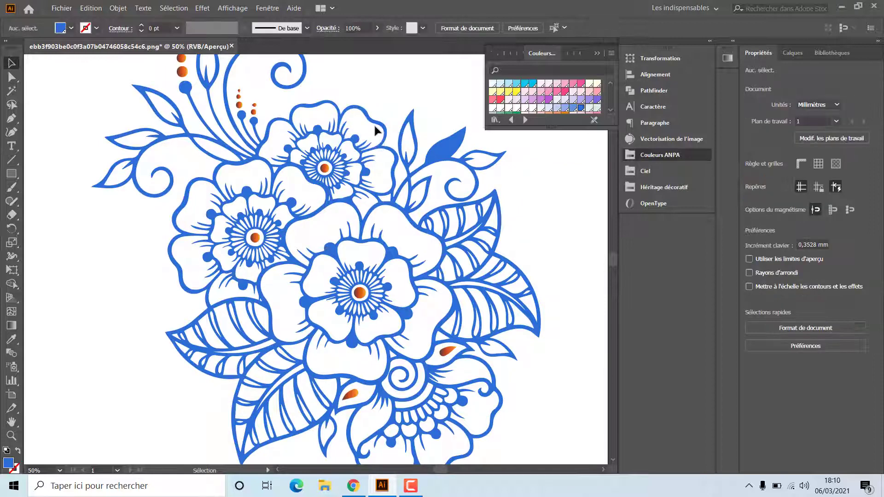
pyautogui.click(94, 125)
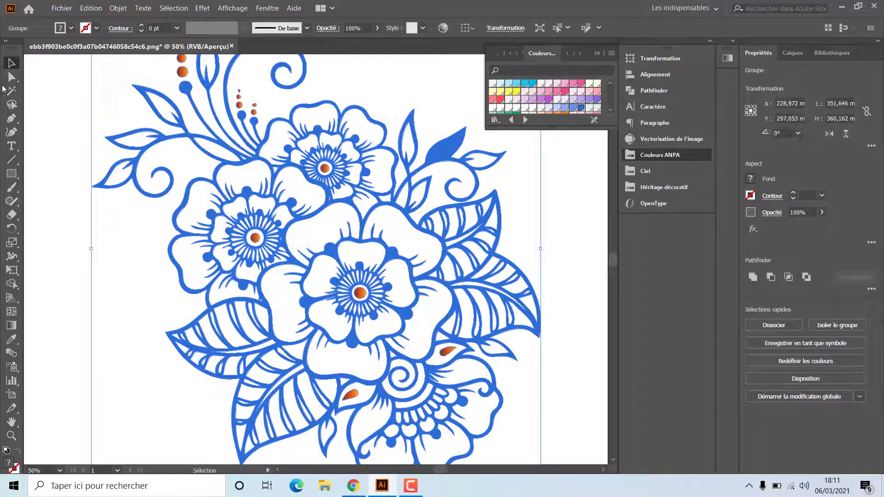
# Try to reshape the leftmost leaf by pulling its tip outward with Direct Selection, and undo the change.
pyautogui.press('a')
pyautogui.click(428, 116)
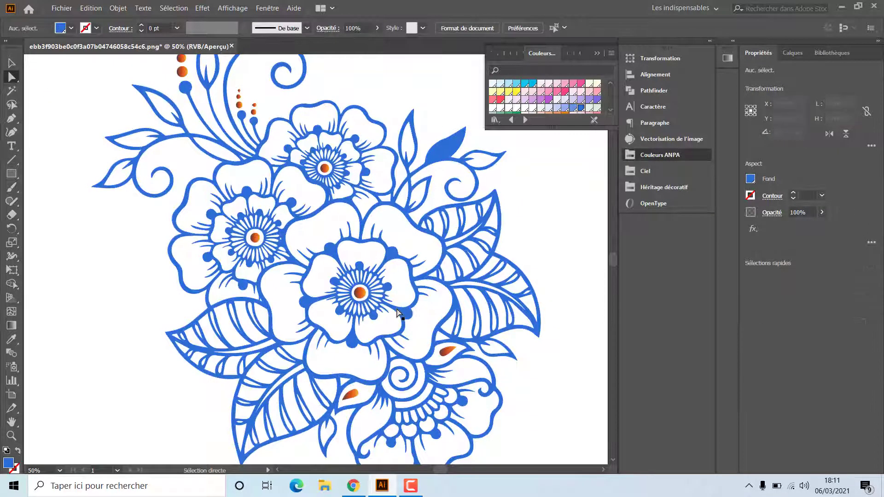
pyautogui.click(400, 276)
pyautogui.click(110, 182)
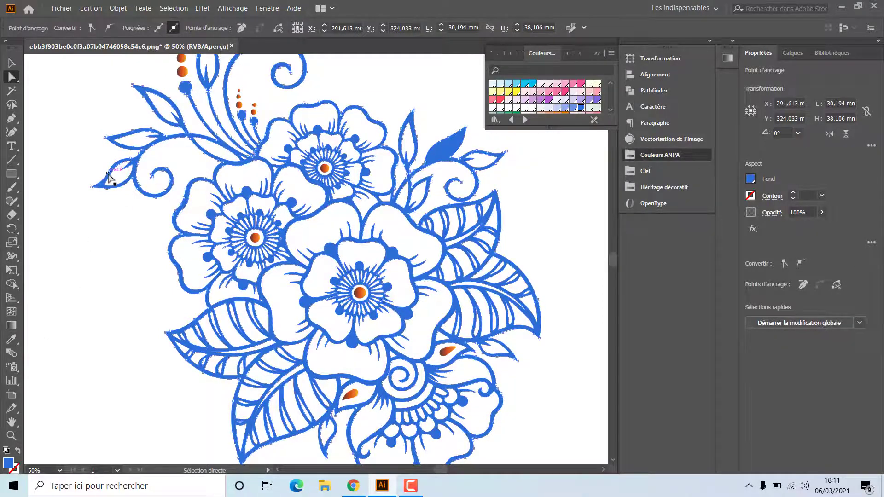
pyautogui.moveTo(84, 173); pyautogui.dragTo(91, 192)
pyautogui.moveTo(64, 193)
pyautogui.mouseDown()
pyautogui.moveTo(95, 192)
pyautogui.moveTo(74, 196)
pyautogui.mouseUp()
pyautogui.hotkey('ctrl', 'z')
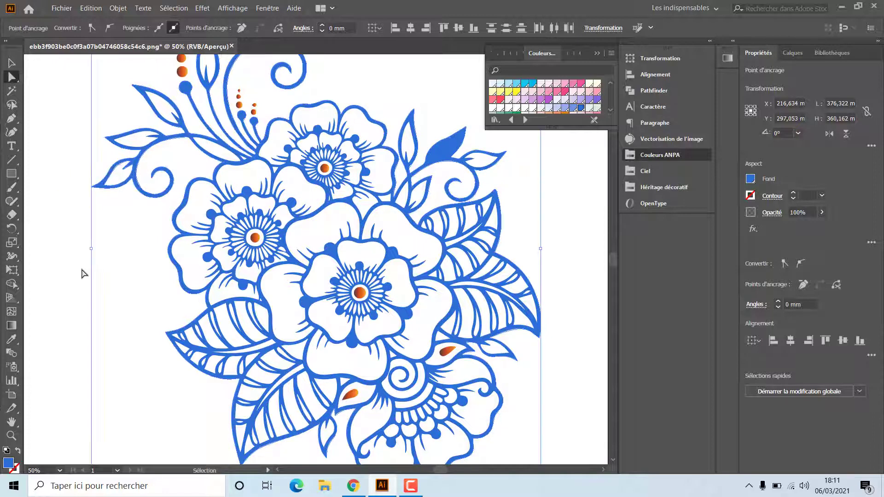
# Make the lowest and uppermost leaves of the upper-left sprig solid by deleting their inner outlines with Direct Selection.
pyautogui.click(122, 183)
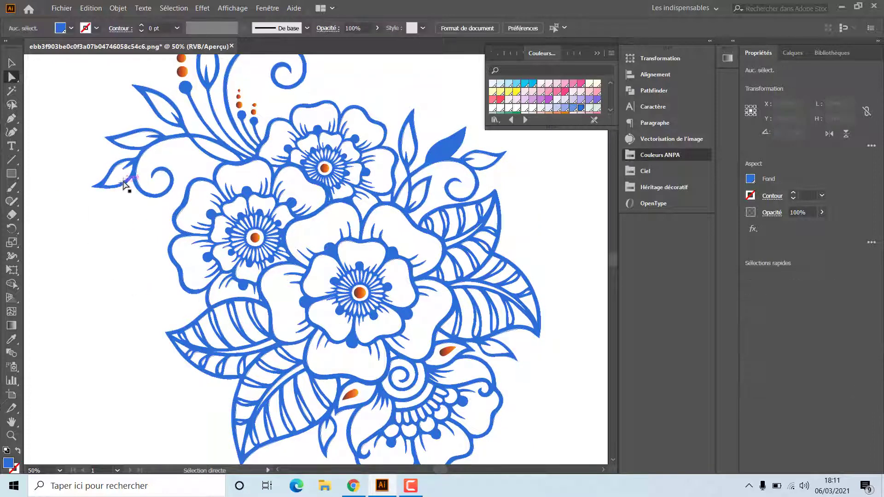
pyautogui.click(124, 182)
pyautogui.click(126, 186)
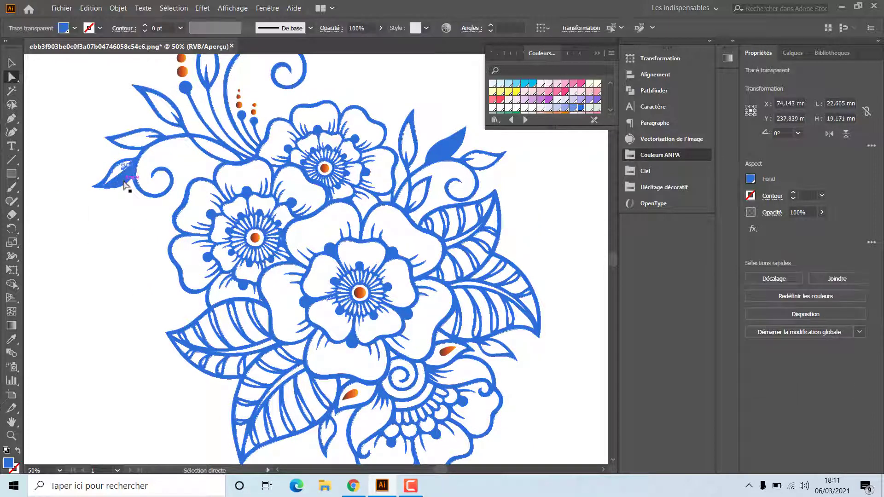
pyautogui.click(159, 114)
pyautogui.click(159, 114)
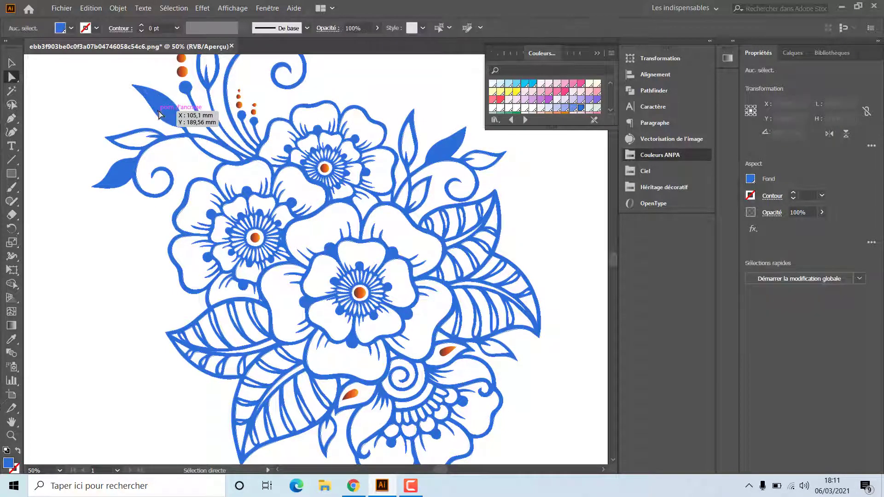
# Delete the orange gradient dots at the centres of the three large flowers.
pyautogui.click(256, 239)
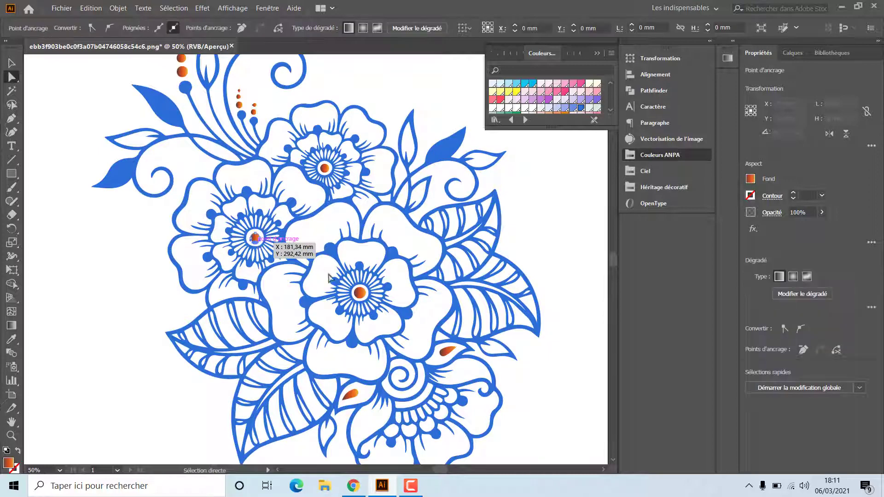
pyautogui.moveTo(346, 309); pyautogui.dragTo(254, 237)
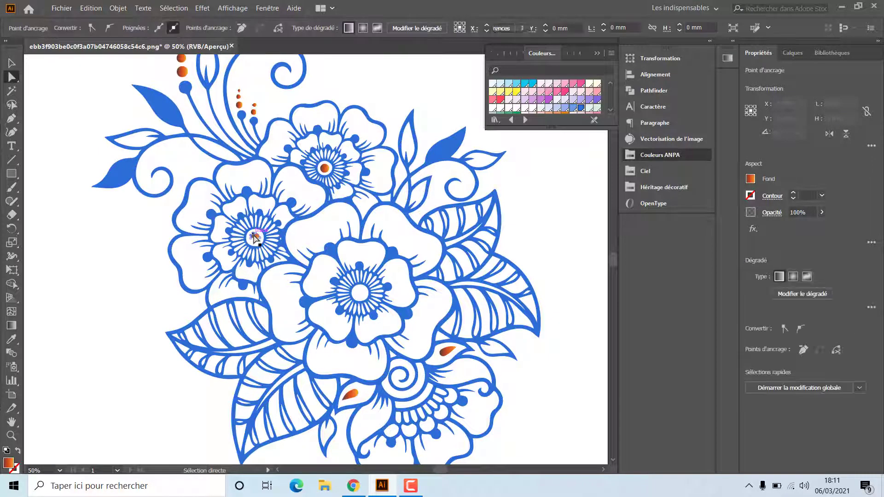
pyautogui.press('Delete')
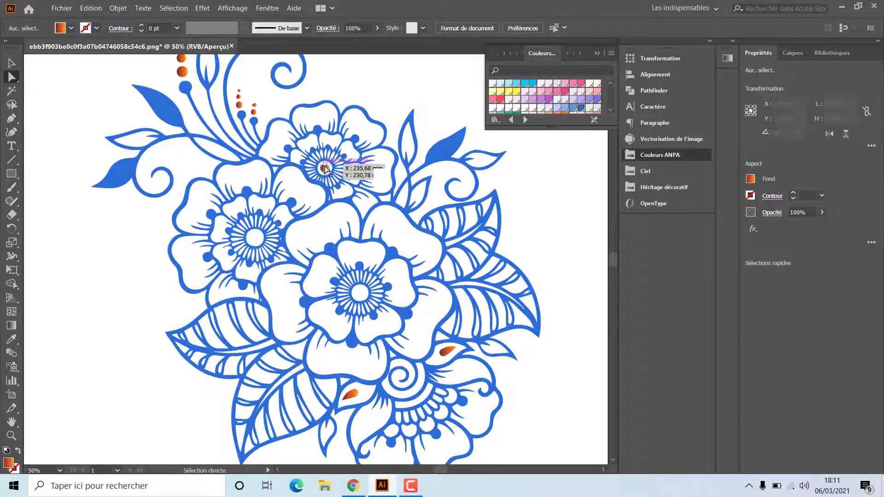
pyautogui.moveTo(325, 168); pyautogui.dragTo(355, 254)
pyautogui.press('Delete')
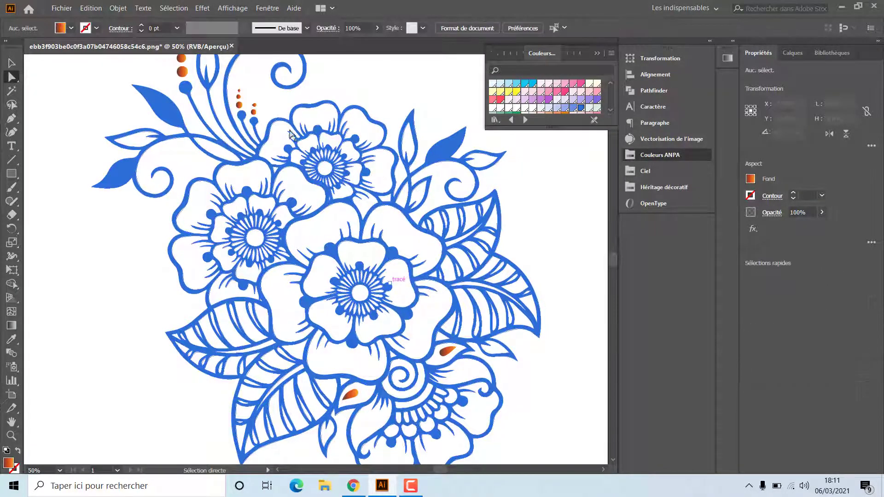
# Select the main floral outline, try light blue, cream and purple Couleurs ANPA fills on it and settle on a reddish brown.
pyautogui.scroll(-2, 352, 328)
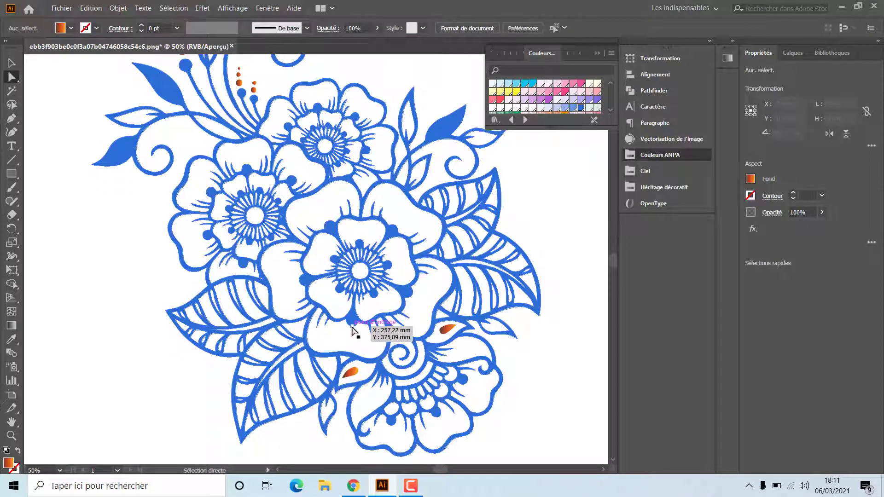
pyautogui.hotkey('ctrl', '-')
pyautogui.hotkey('ctrl', '-')
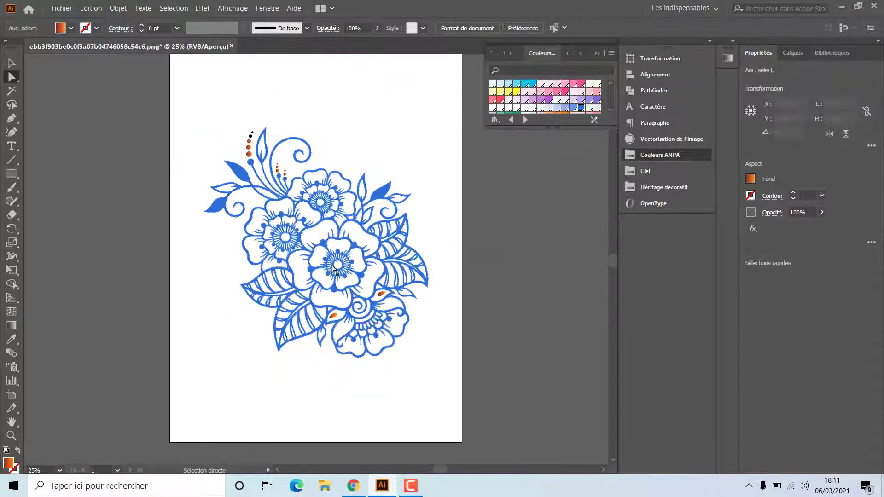
pyautogui.click(333, 274)
pyautogui.click(516, 83)
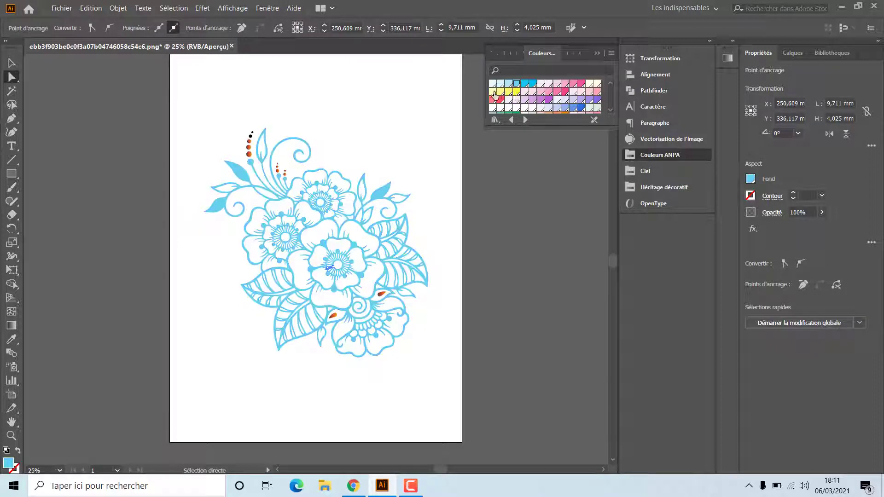
pyautogui.click(510, 94)
pyautogui.click(574, 91)
pyautogui.click(597, 84)
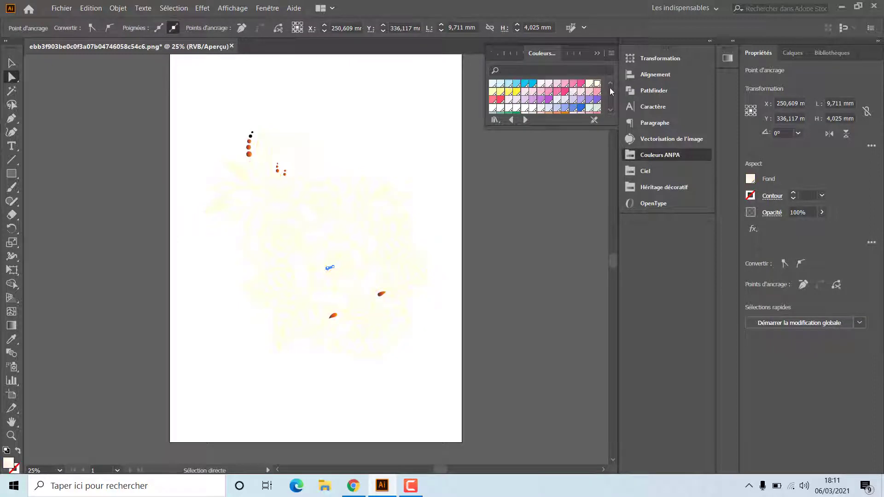
pyautogui.click(576, 95)
pyautogui.click(544, 103)
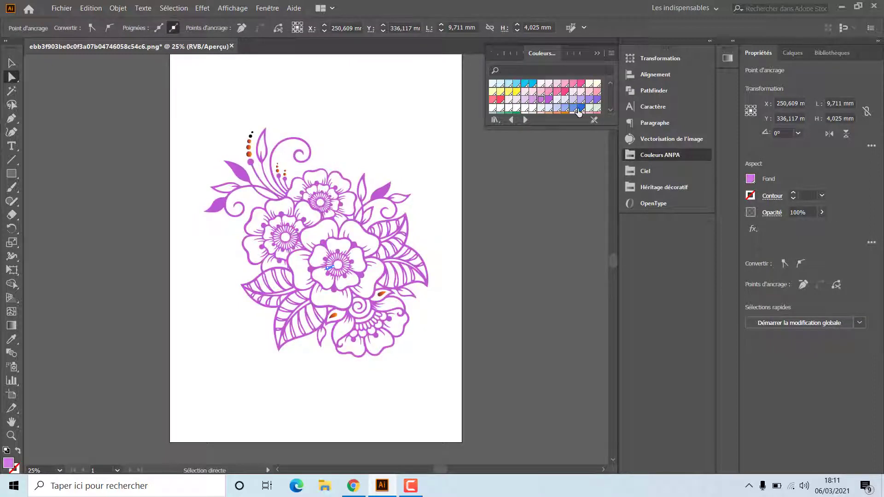
pyautogui.scroll(-2, 557, 106)
pyautogui.click(542, 106)
pyautogui.scroll(-2, 534, 109)
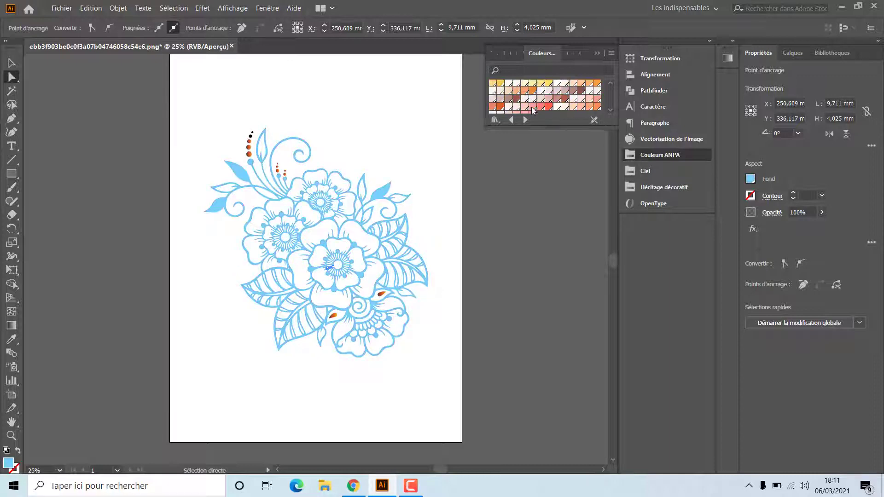
pyautogui.click(517, 107)
pyautogui.click(517, 99)
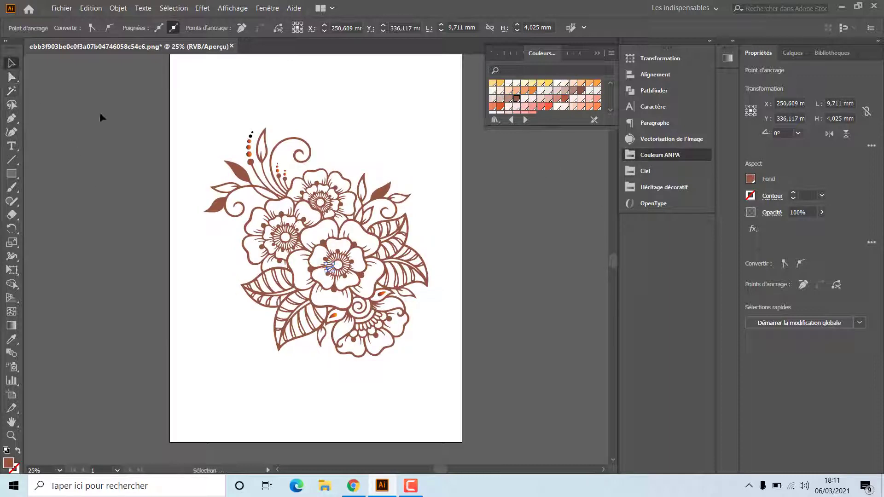
# Select the whole floral group and move it slightly higher on the artboard.
pyautogui.click(315, 336)
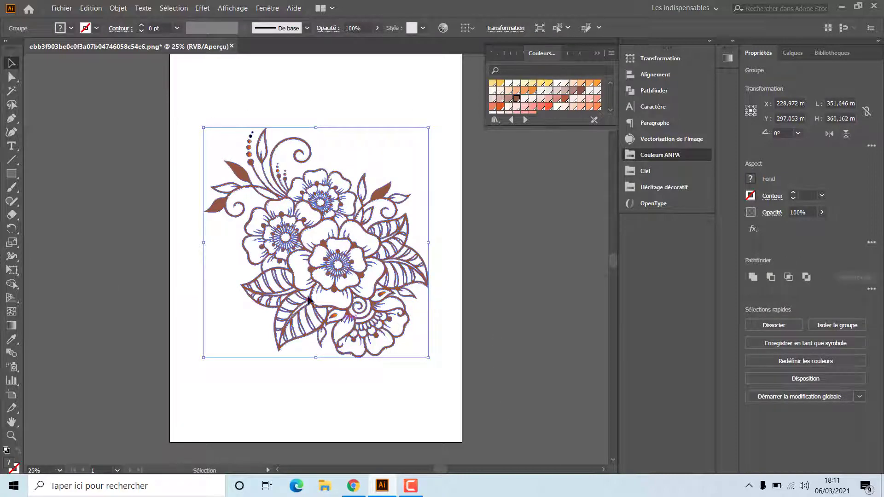
pyautogui.moveTo(406, 303); pyautogui.dragTo(357, 331)
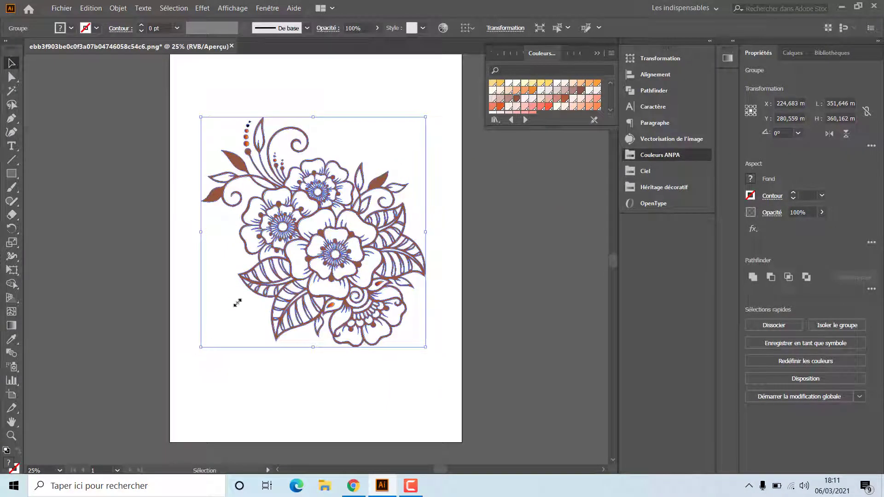
pyautogui.moveTo(237, 303); pyautogui.dragTo(339, 281)
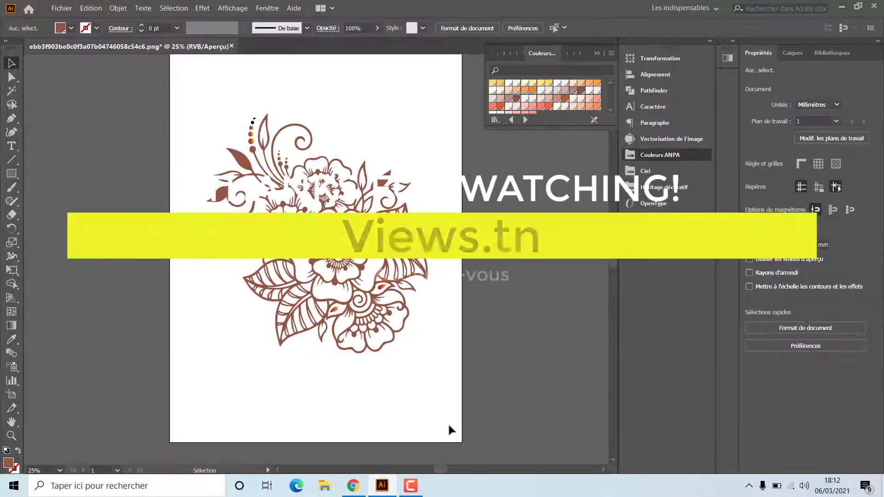